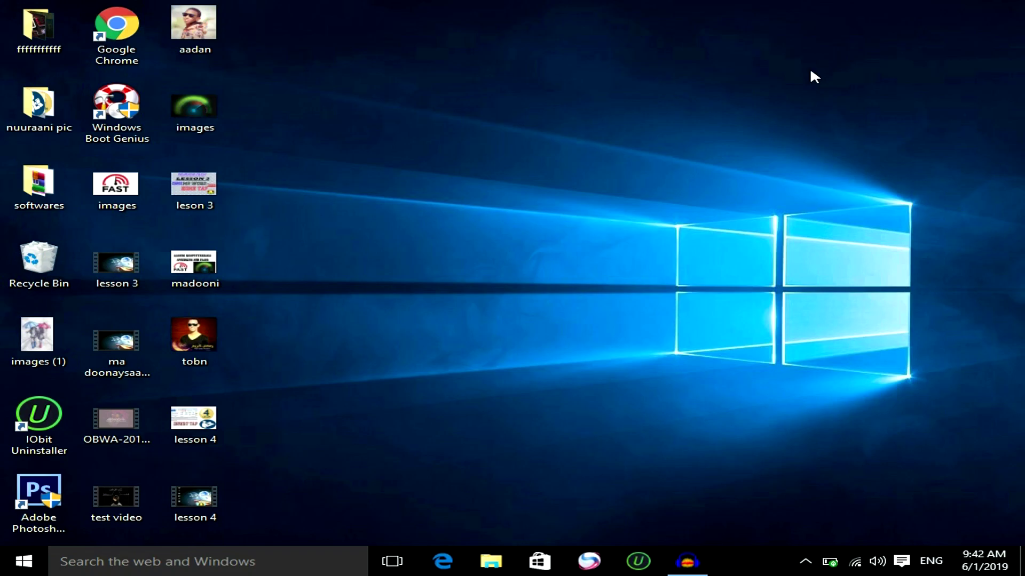
# Launch Word 2010 from a Windows search for 'word' and bring up the Insert tab
pyautogui.click(242, 571)
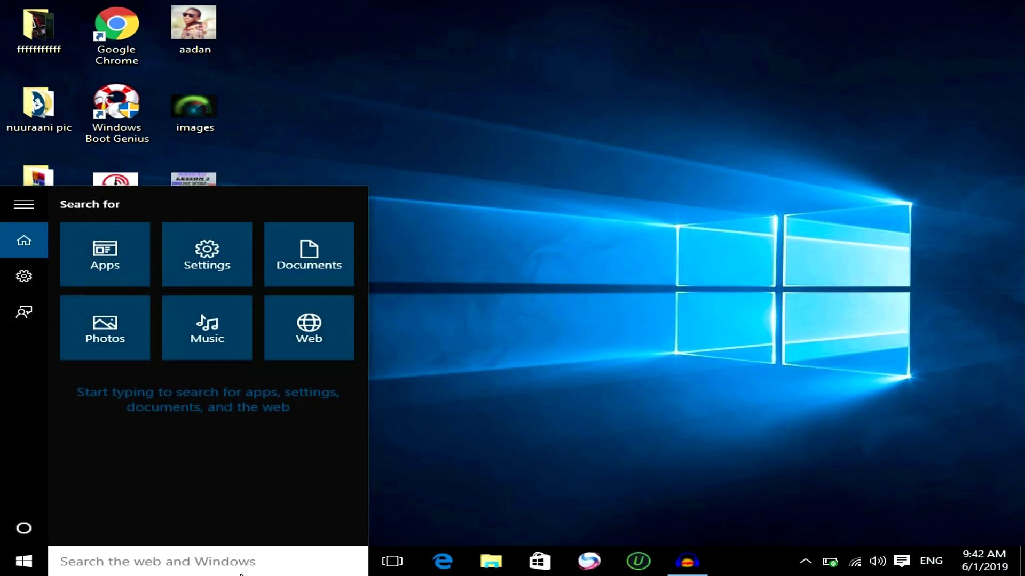
pyautogui.write('m')
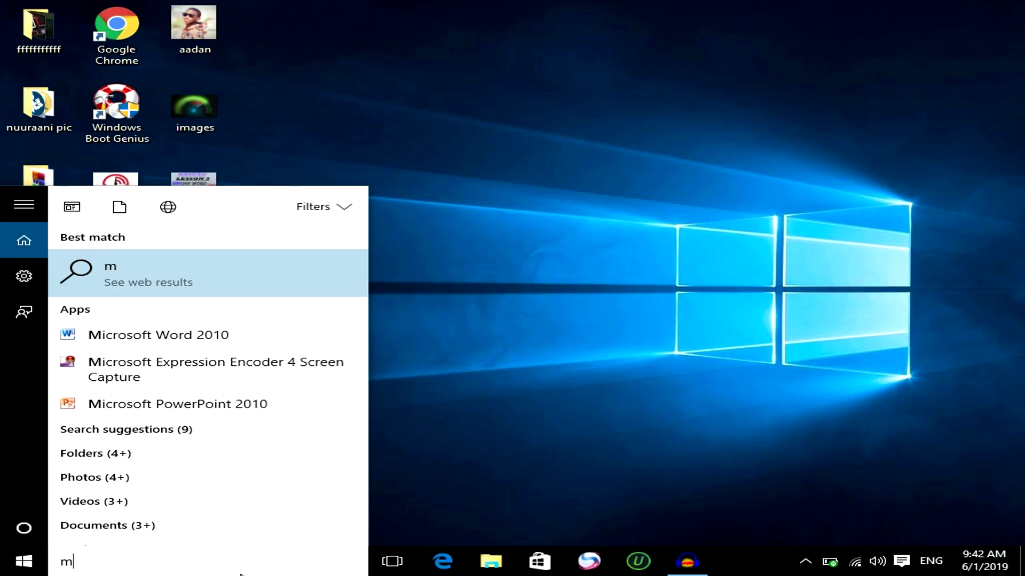
pyautogui.press('BackSpace')
pyautogui.write('wor')
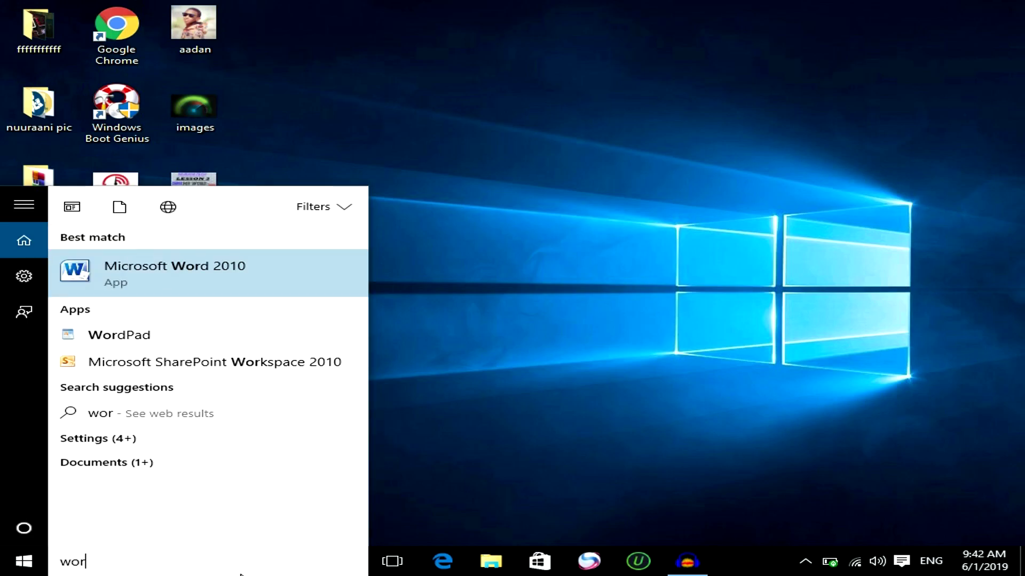
pyautogui.write('d')
pyautogui.press('Return')
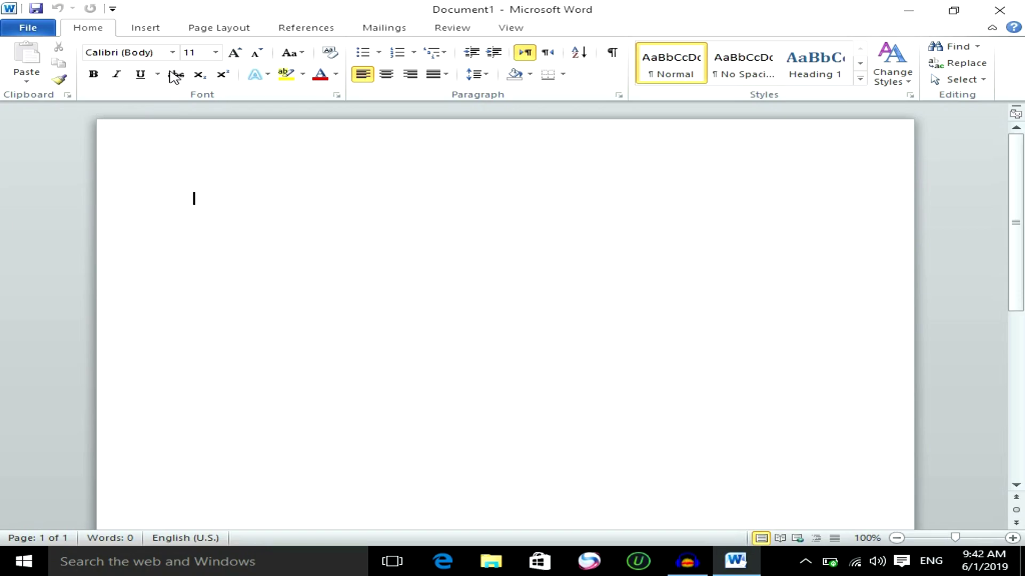
pyautogui.click(163, 29)
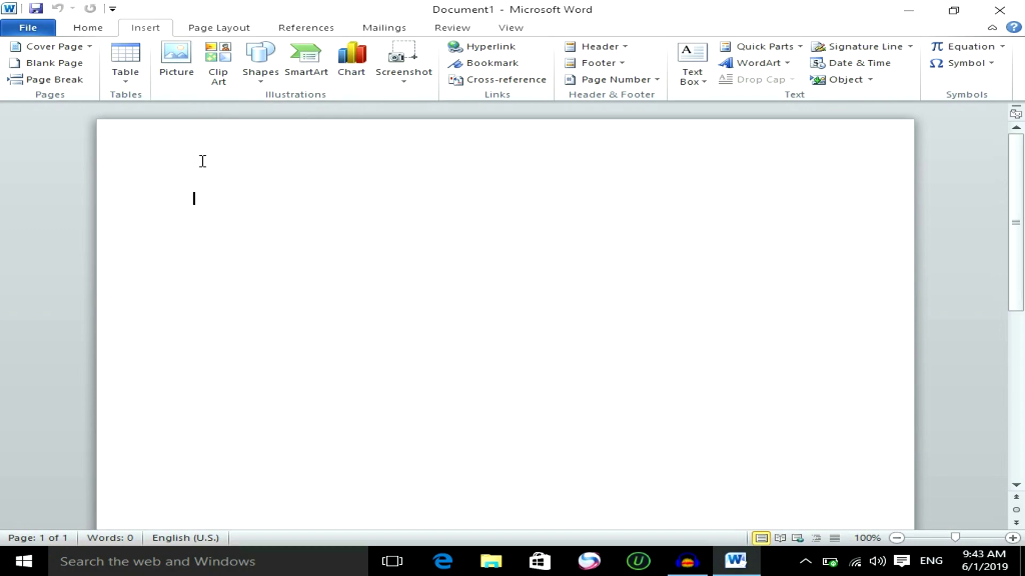
# Place the insertion point on the empty first line of Document1
pyautogui.click(155, 176)
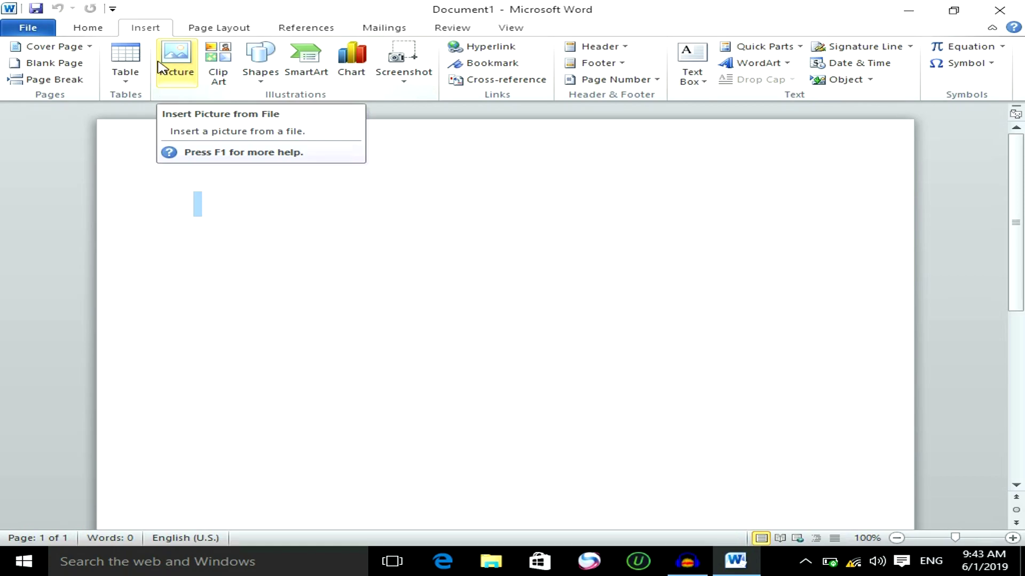
# Insert the 1$$$$ image from the Saved Pictures folder into the document
pyautogui.click(176, 59)
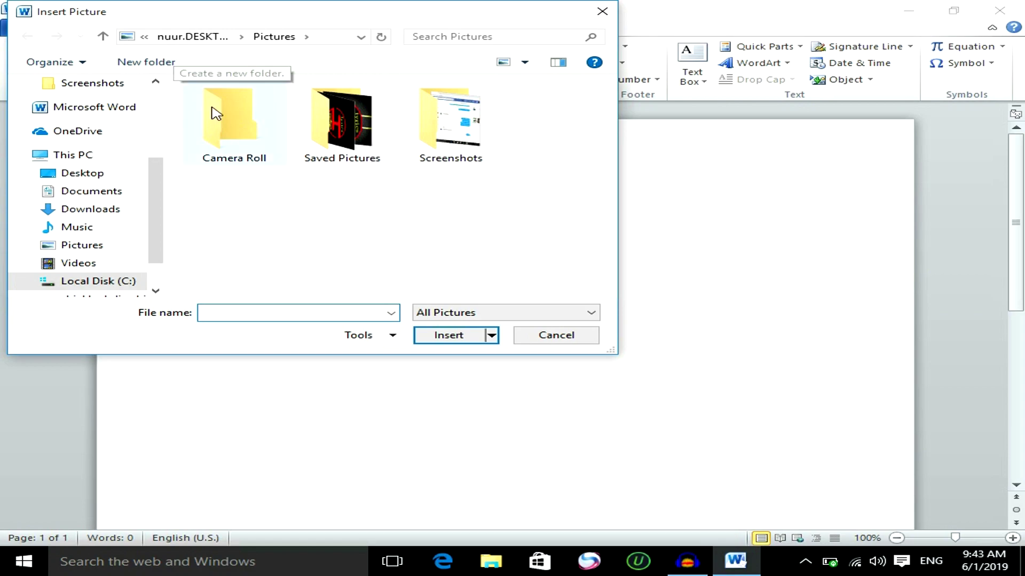
pyautogui.click(355, 125)
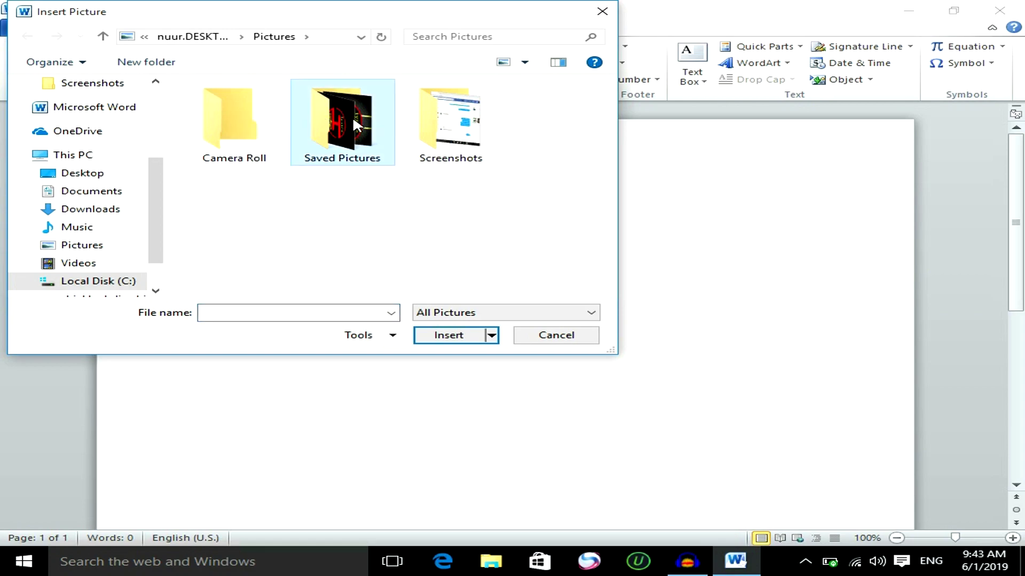
pyautogui.doubleClick(353, 120)
pyautogui.click(234, 145)
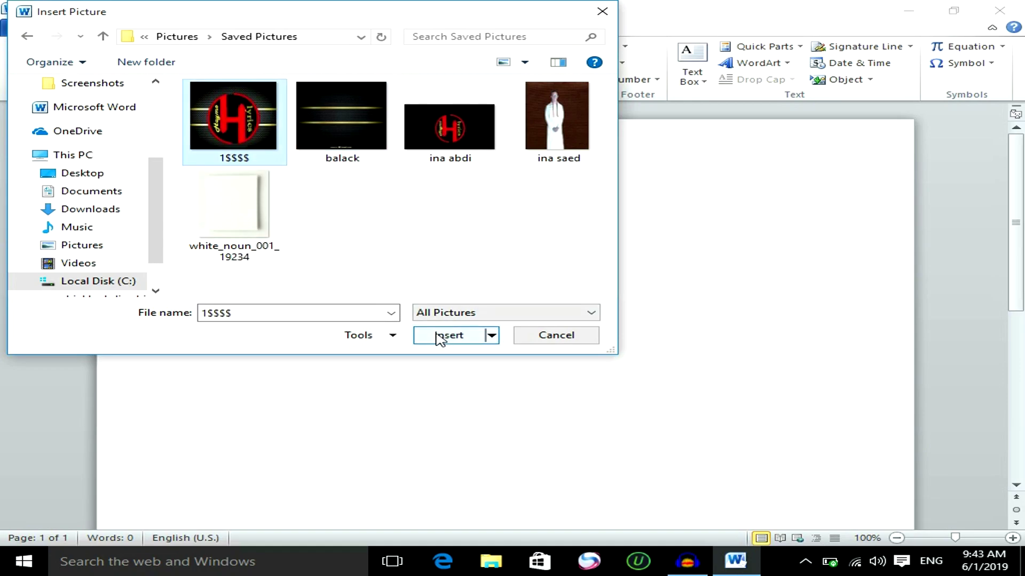
pyautogui.click(455, 338)
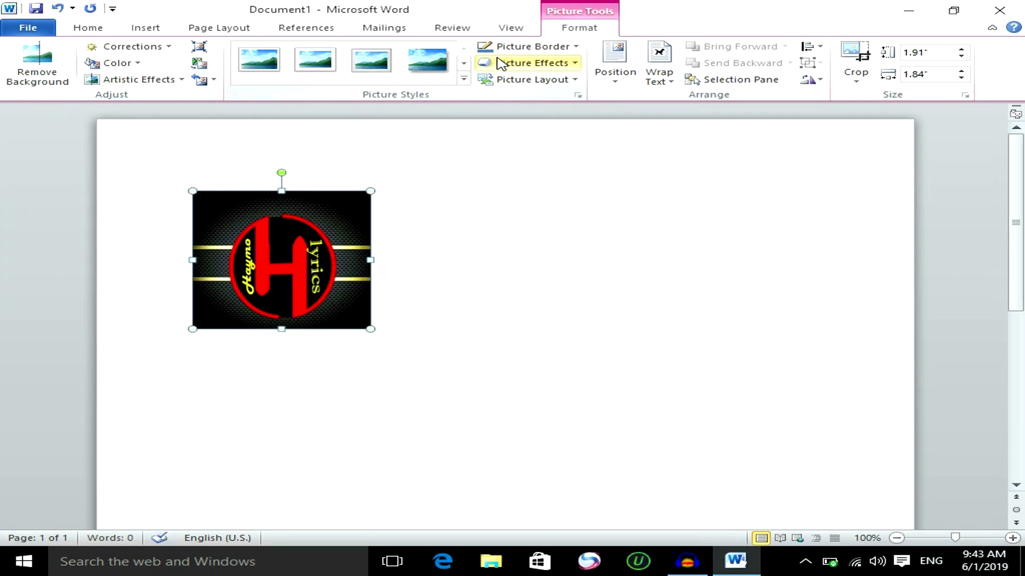
# Apply Bevel Perspective Left, White to the picture, enlarge it to 3.17 by 3.06 inches, then cut it
pyautogui.click(463, 80)
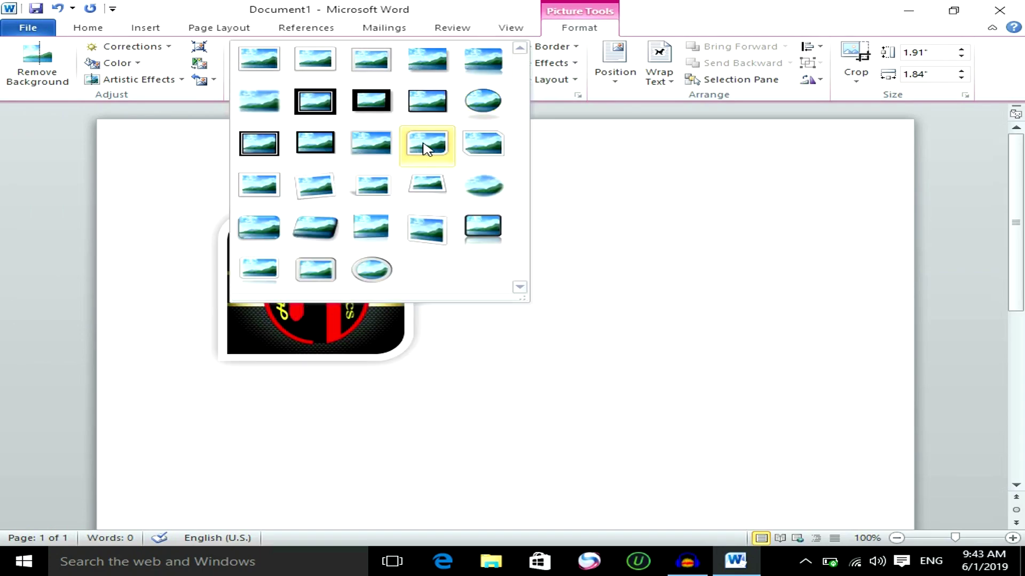
pyautogui.click(435, 224)
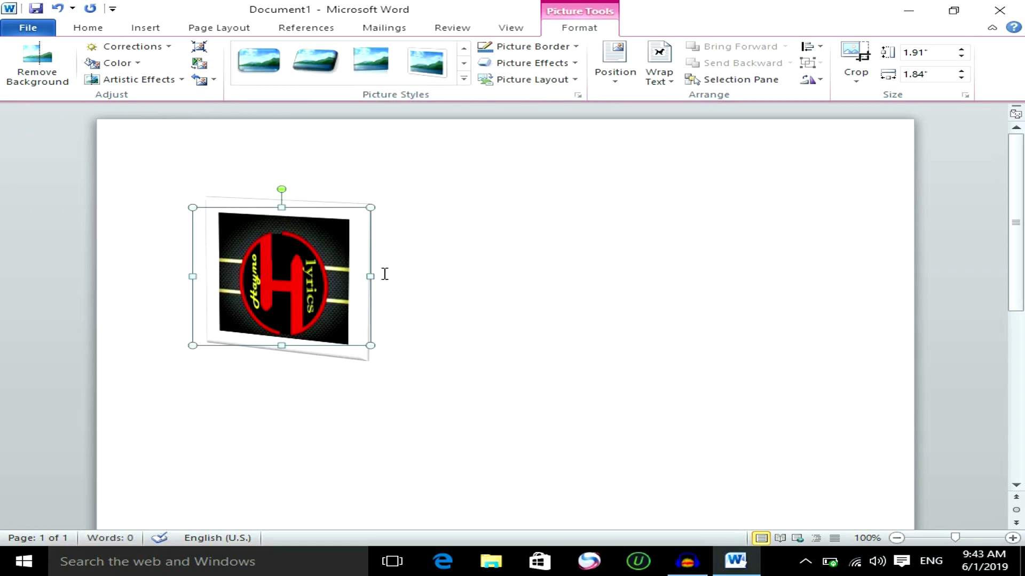
pyautogui.moveTo(366, 274)
pyautogui.mouseDown()
pyautogui.moveTo(395, 278)
pyautogui.moveTo(361, 277)
pyautogui.mouseUp()
pyautogui.moveTo(369, 345); pyautogui.dragTo(488, 373)
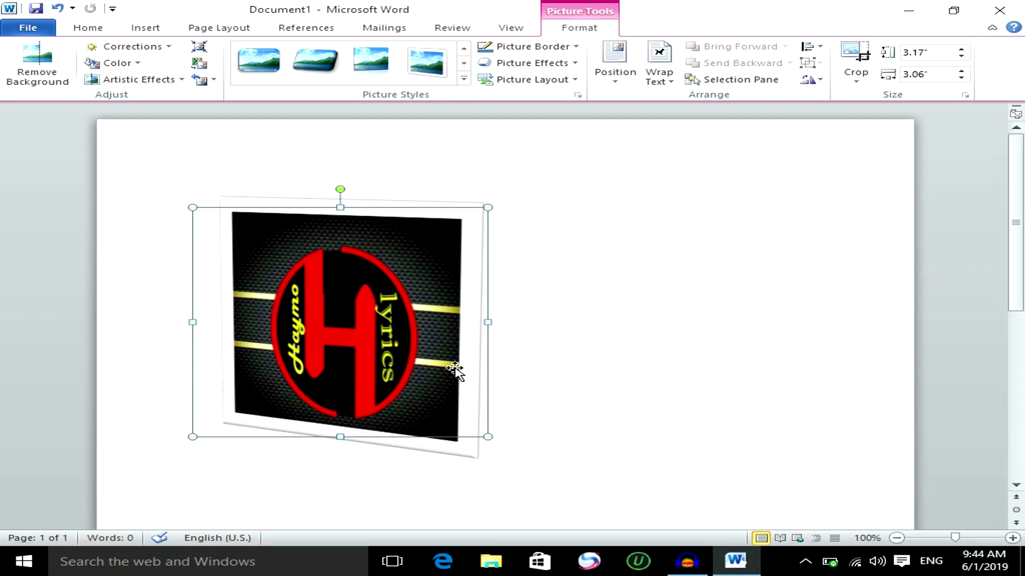
pyautogui.rightClick(350, 321)
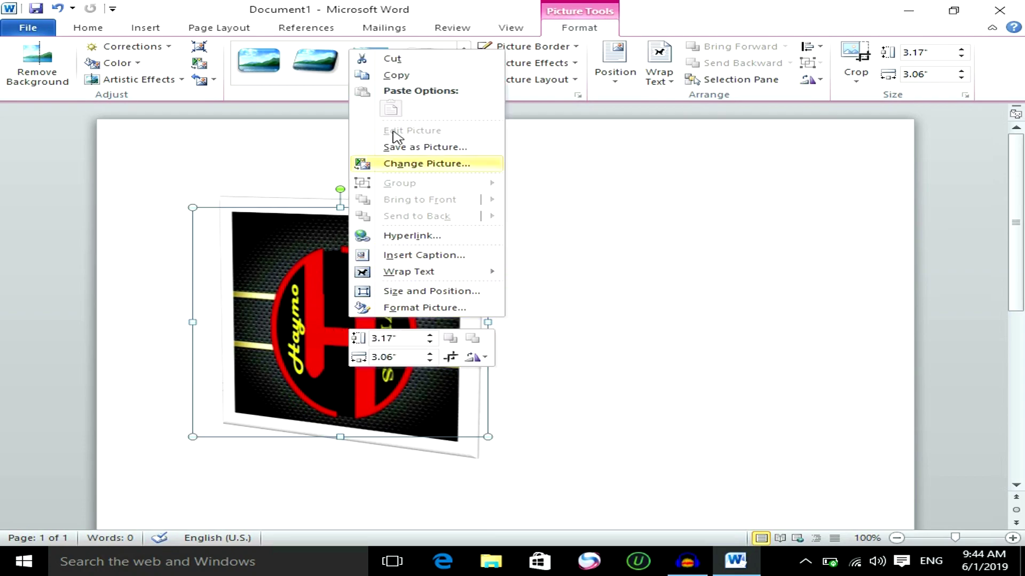
pyautogui.click(394, 60)
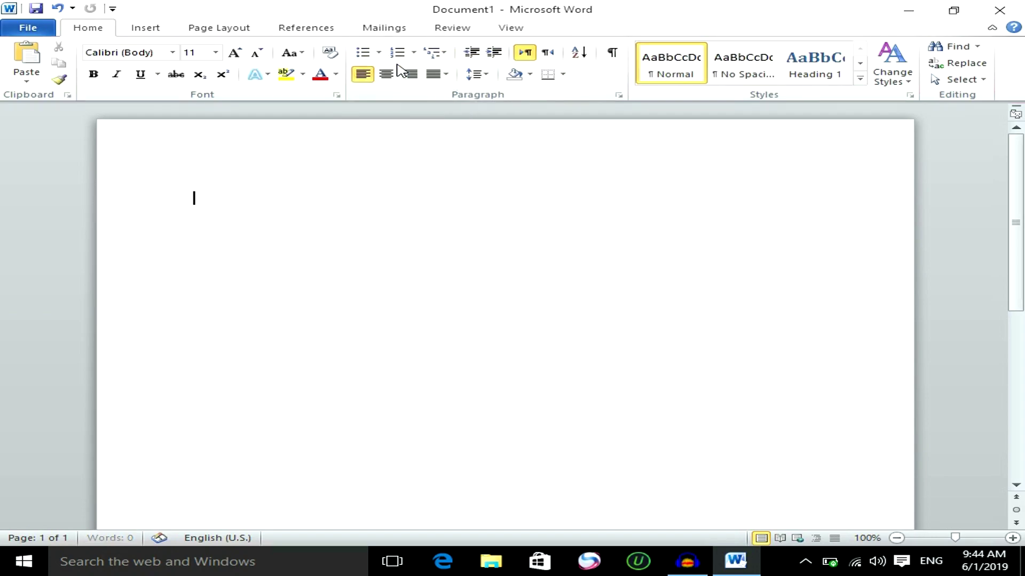
# Minimize the ribbon to tab names, then show the Insert commands temporarily and open Clip Art
pyautogui.click(143, 30)
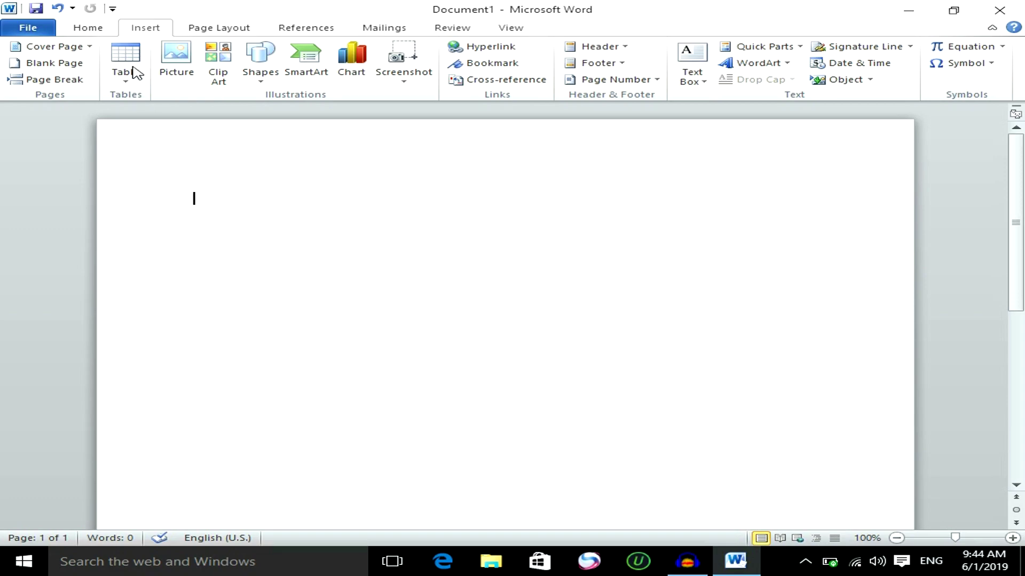
pyautogui.doubleClick(143, 26)
pyautogui.click(142, 24)
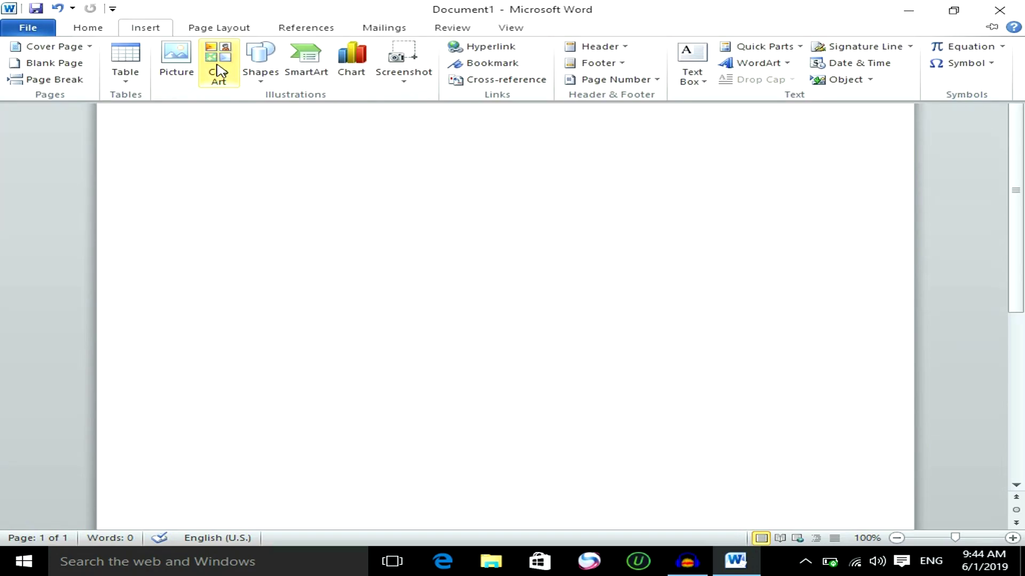
pyautogui.click(230, 68)
pyautogui.write('car')
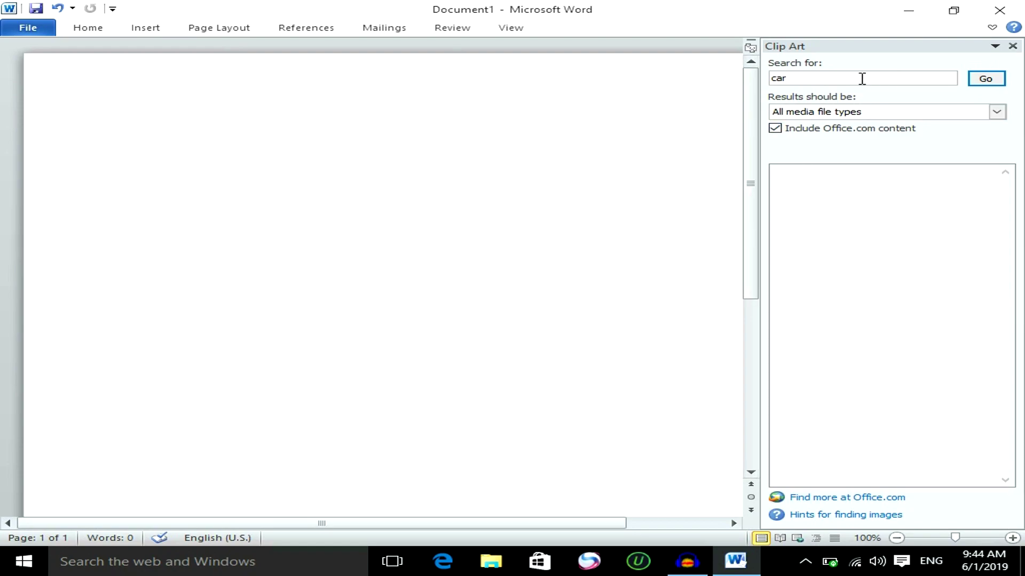
# Search clip art for 'car' and drag the orange sports car onto the top of the page
pyautogui.click(829, 81)
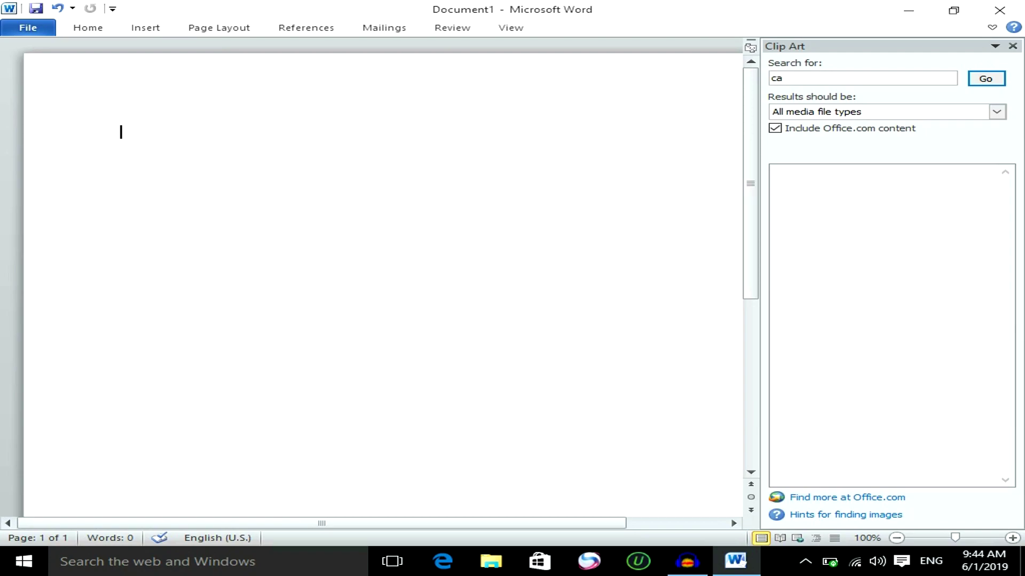
pyautogui.click(986, 79)
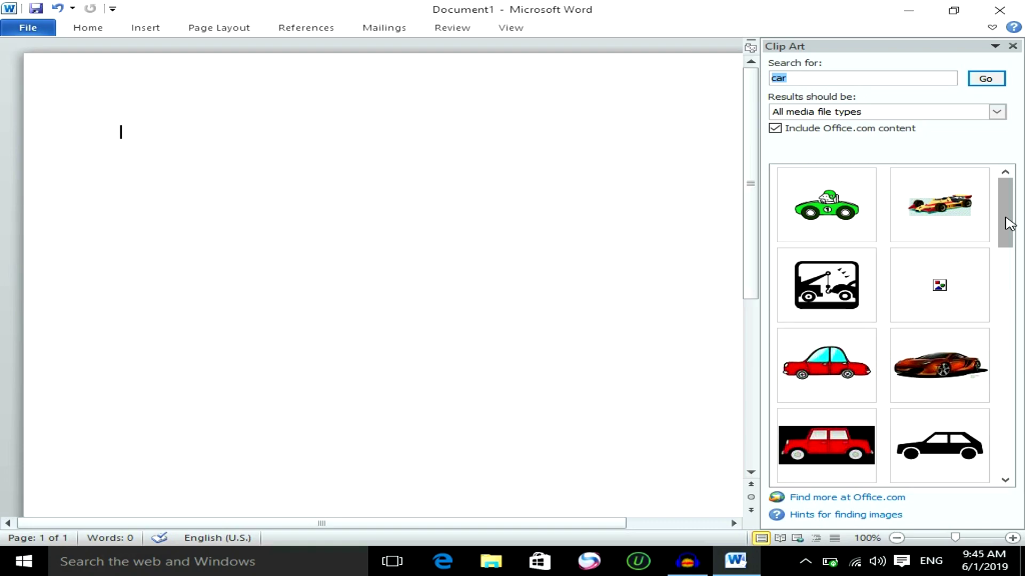
pyautogui.moveTo(1009, 223)
pyautogui.mouseDown()
pyautogui.moveTo(1009, 253)
pyautogui.moveTo(1008, 242)
pyautogui.mouseUp()
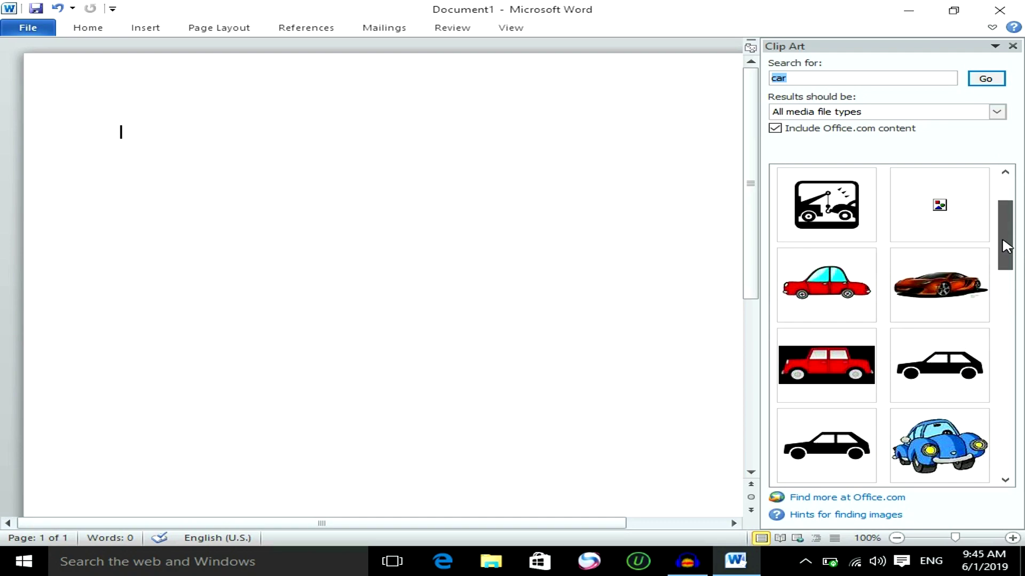
pyautogui.click(918, 292)
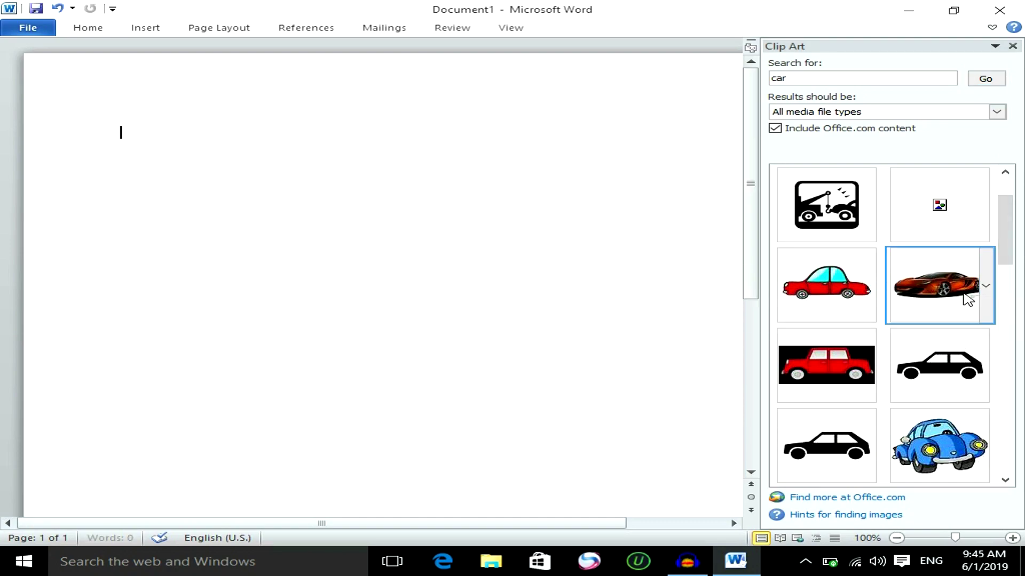
pyautogui.moveTo(967, 299)
pyautogui.mouseDown()
pyautogui.moveTo(605, 267)
pyautogui.moveTo(423, 226)
pyautogui.moveTo(235, 205)
pyautogui.mouseUp()
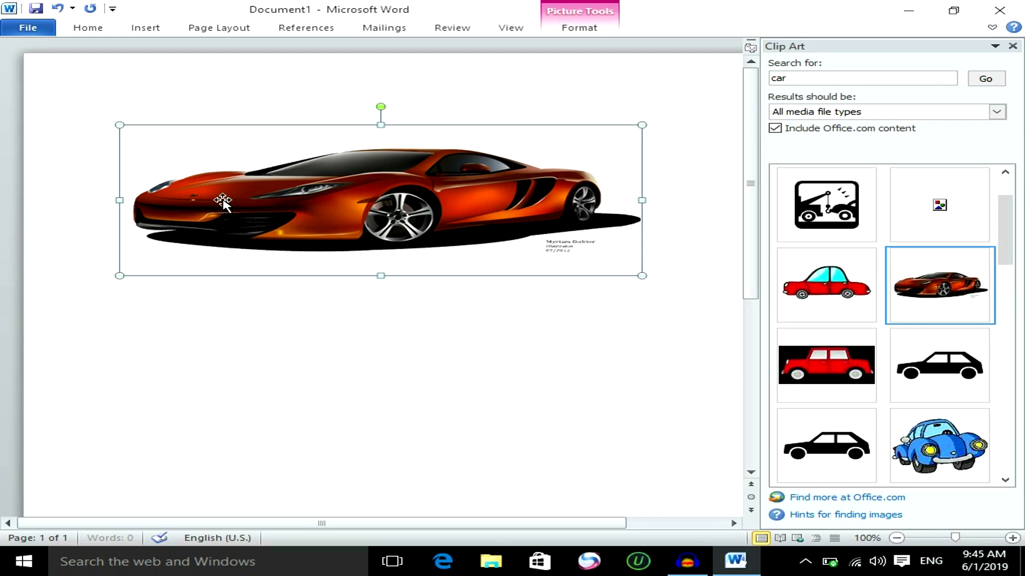
# Cut the sports car from the page and close the Clip Art pane
pyautogui.rightClick(218, 171)
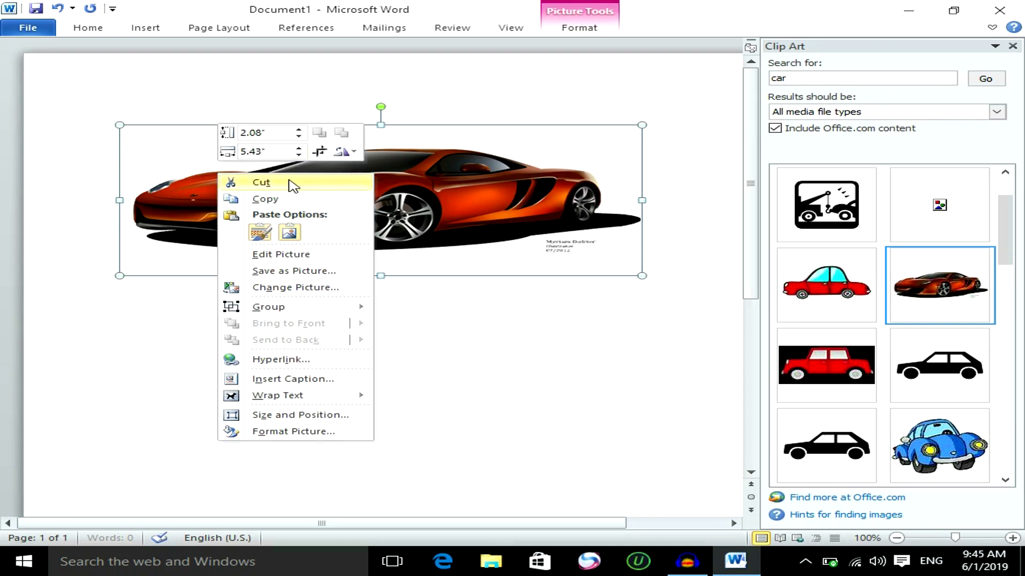
pyautogui.click(292, 182)
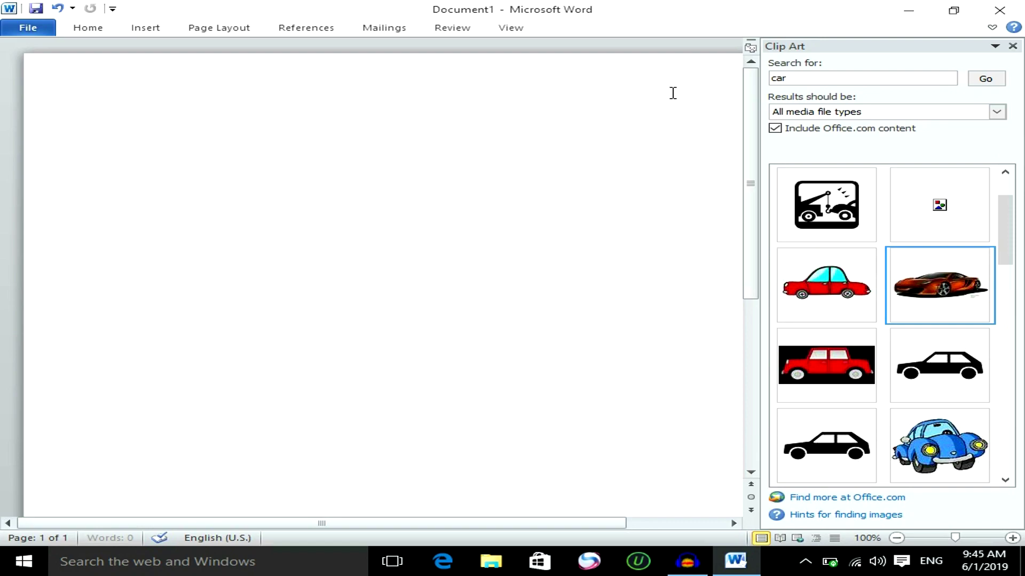
pyautogui.click(1012, 47)
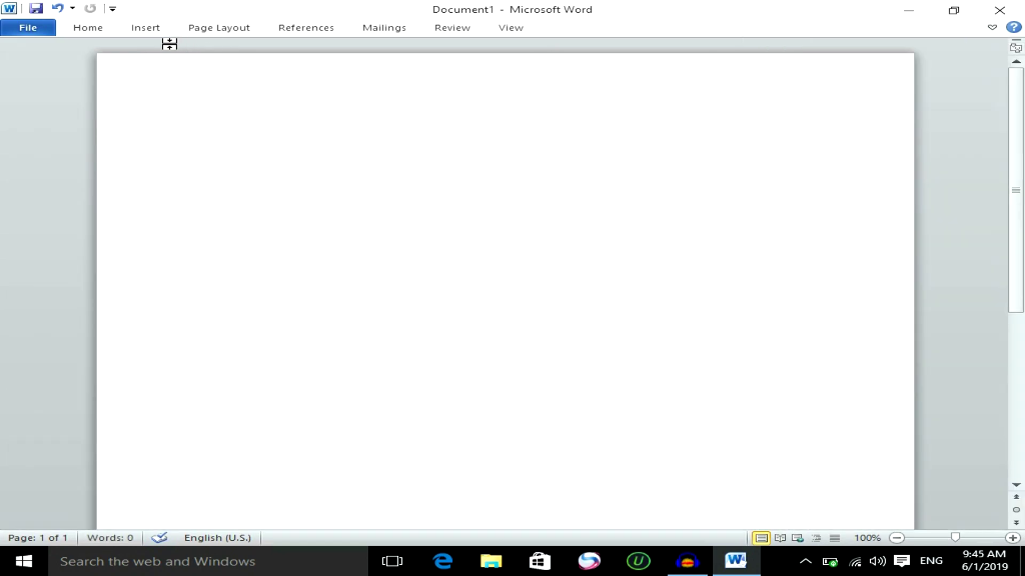
# Draw a wave flowchart shape stretched across the upper part of the page
pyautogui.click(140, 29)
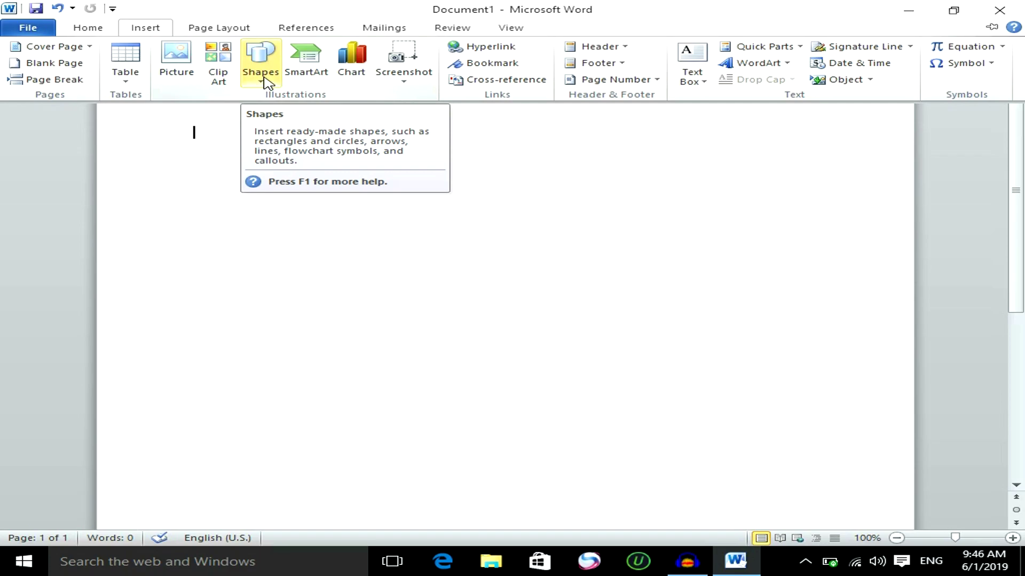
pyautogui.click(268, 83)
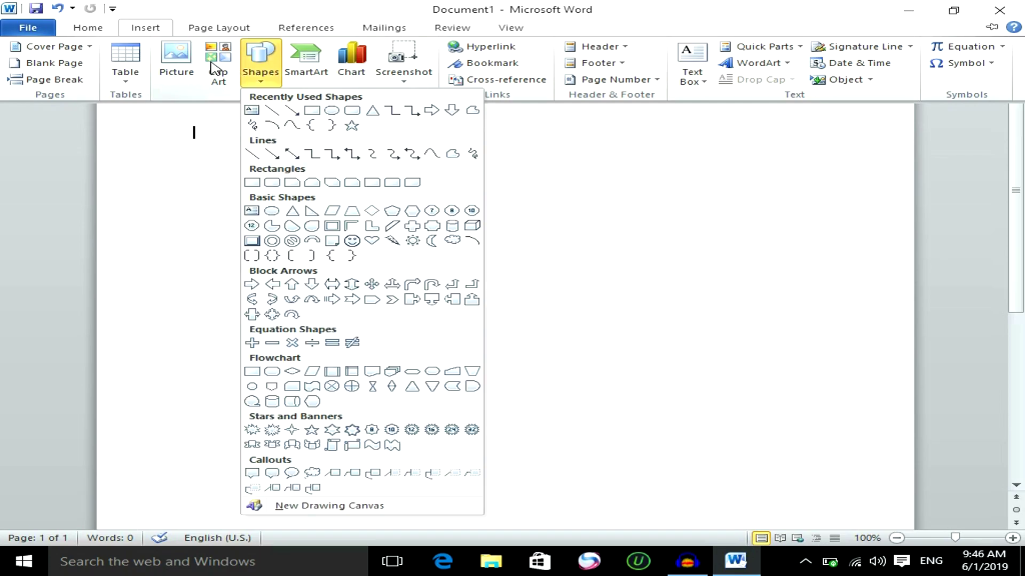
pyautogui.click(262, 73)
pyautogui.click(262, 73)
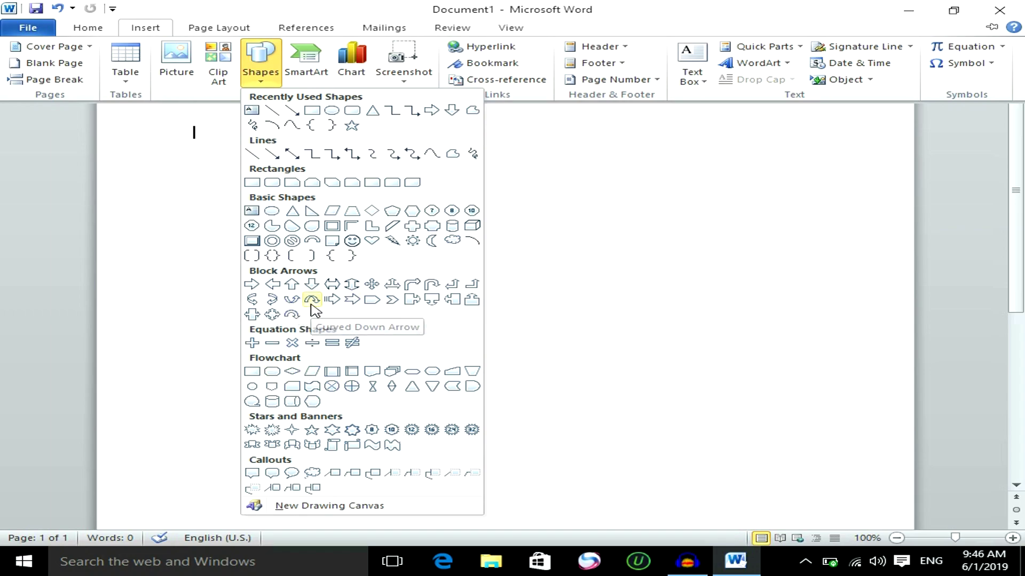
pyautogui.click(312, 386)
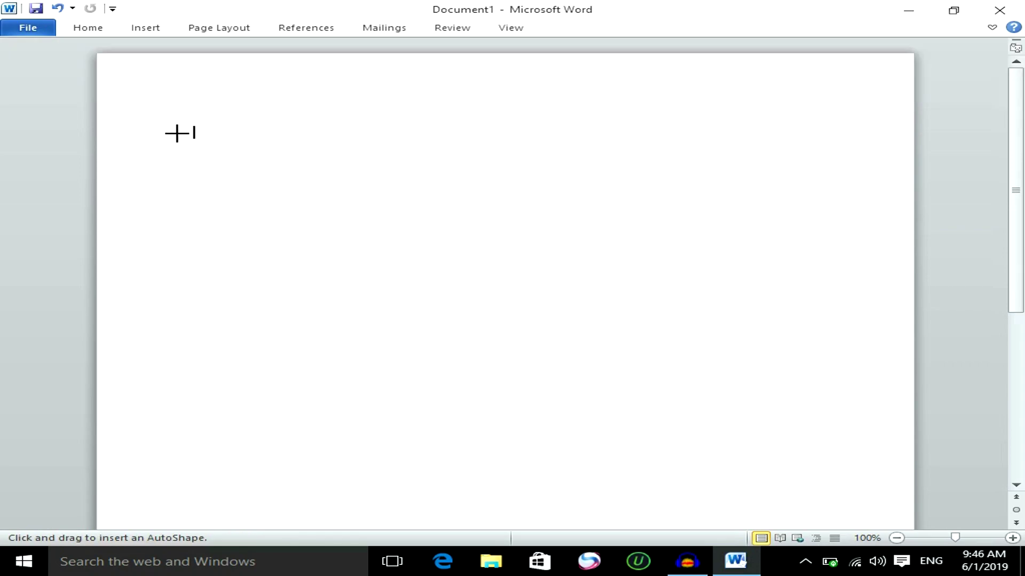
pyautogui.press('Escape')
pyautogui.moveTo(239, 112); pyautogui.dragTo(428, 254)
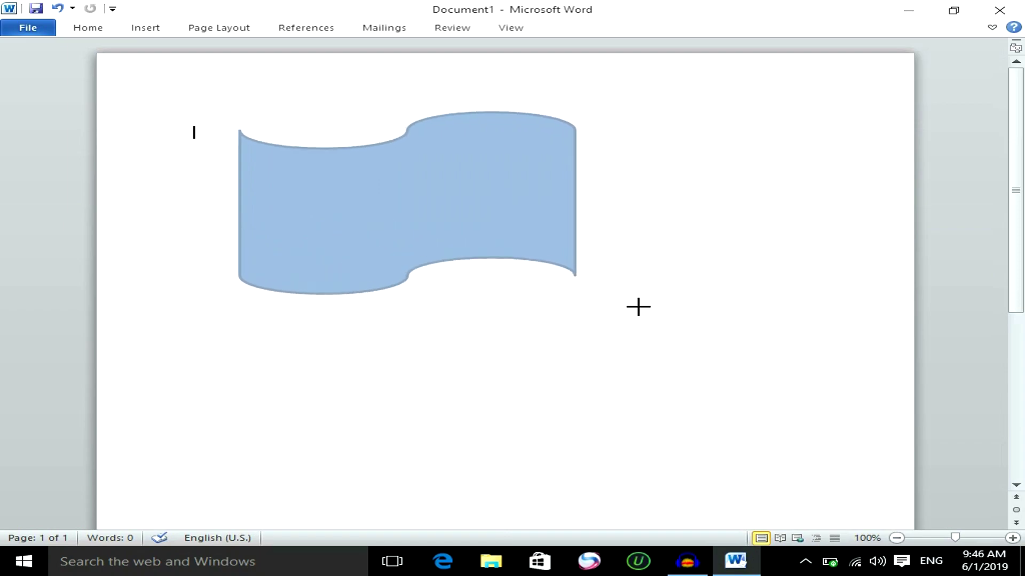
pyautogui.moveTo(428, 253); pyautogui.dragTo(754, 348)
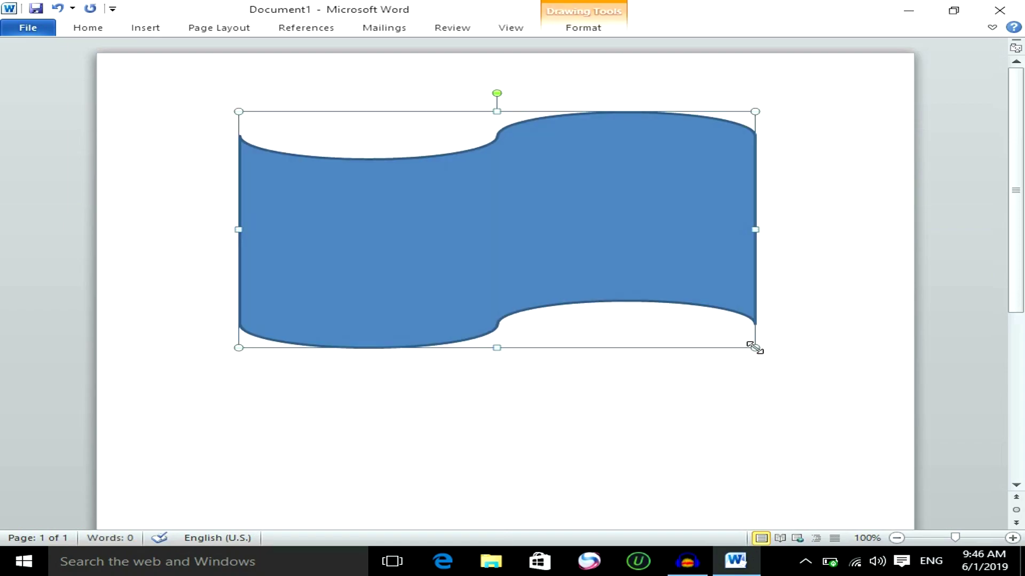
# Give the wave shape a purple shape style, then cut it off the page
pyautogui.click(572, 32)
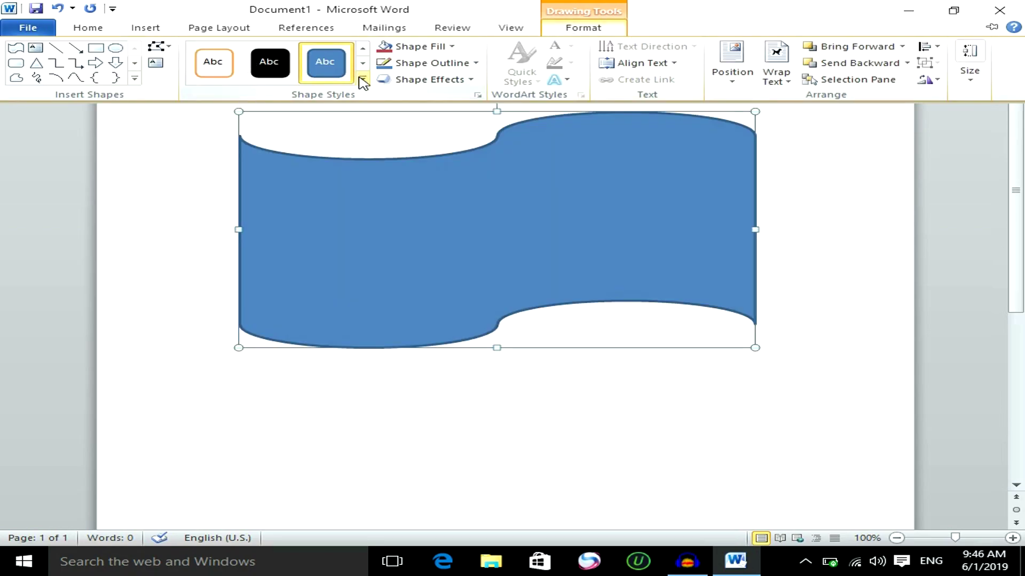
pyautogui.click(363, 81)
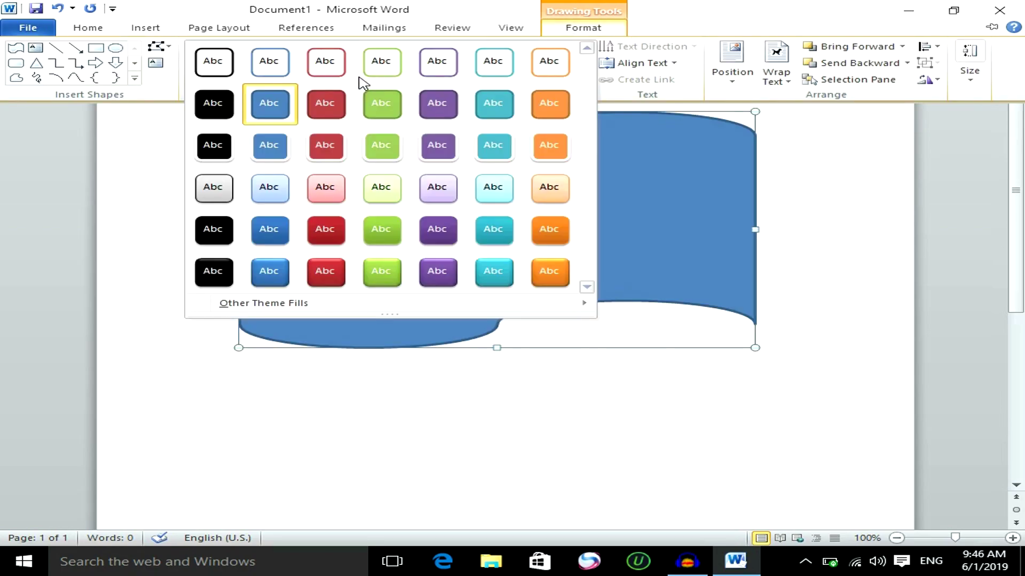
pyautogui.click(450, 223)
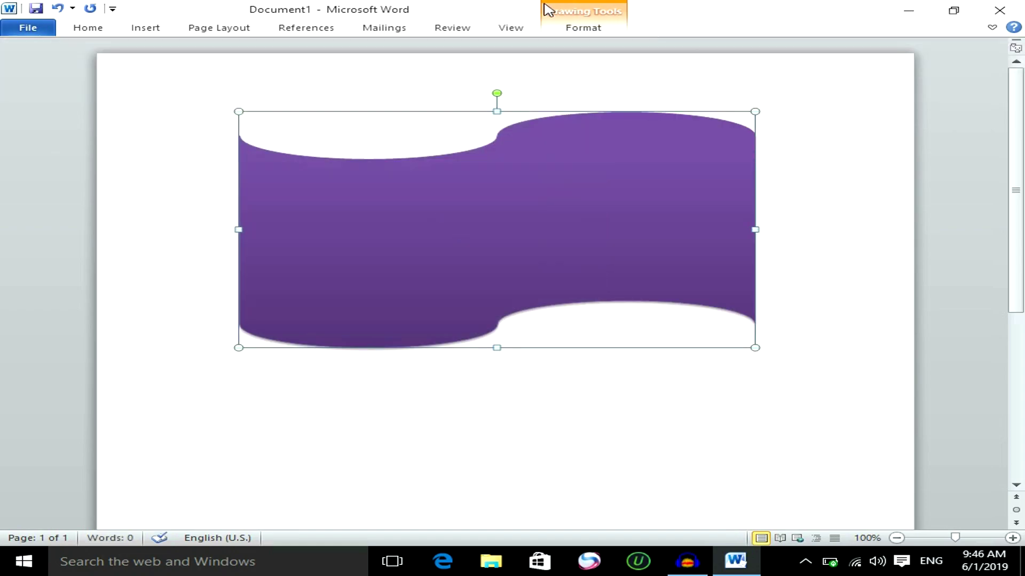
pyautogui.rightClick(301, 177)
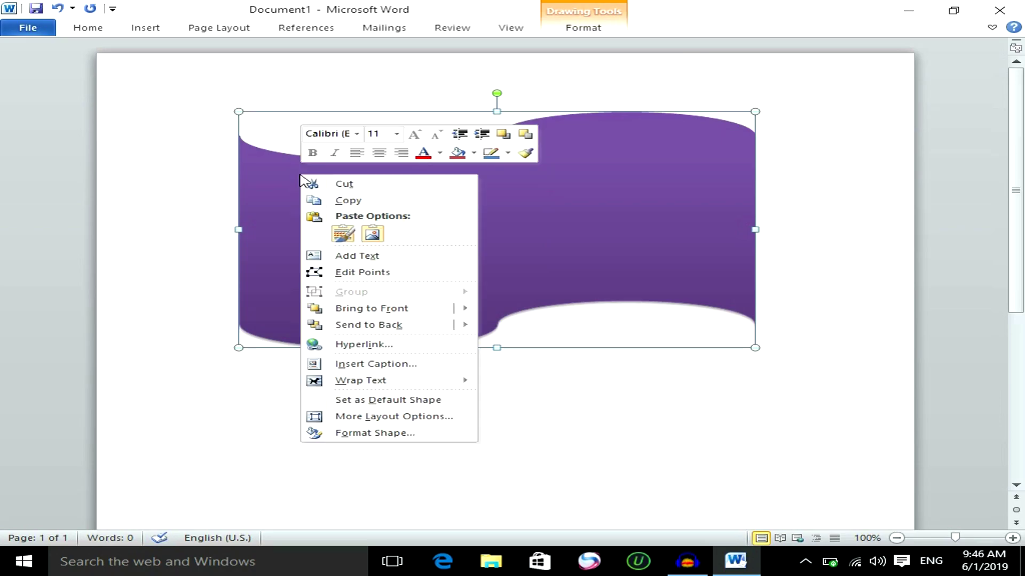
pyautogui.click(359, 184)
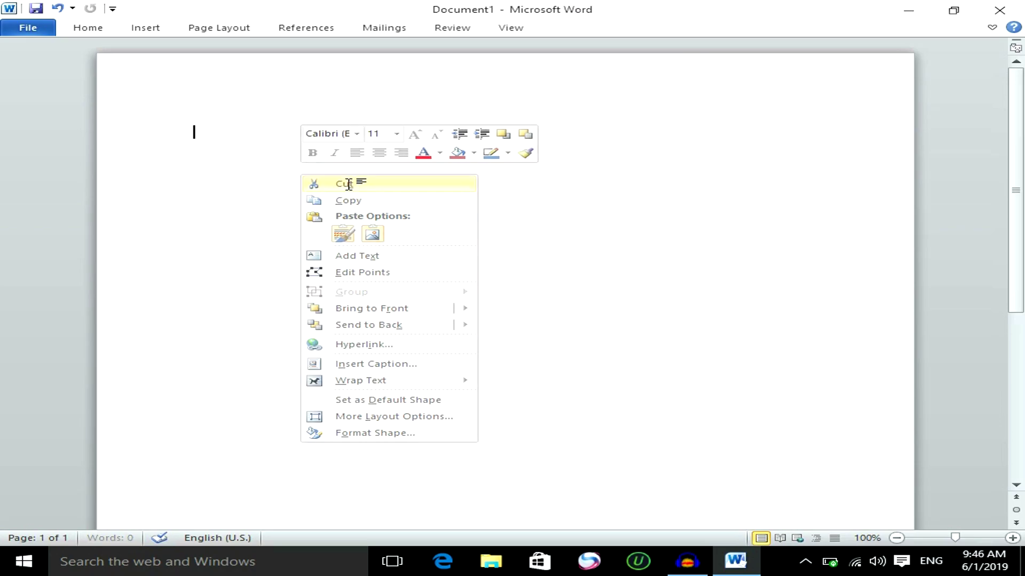
pyautogui.click(154, 31)
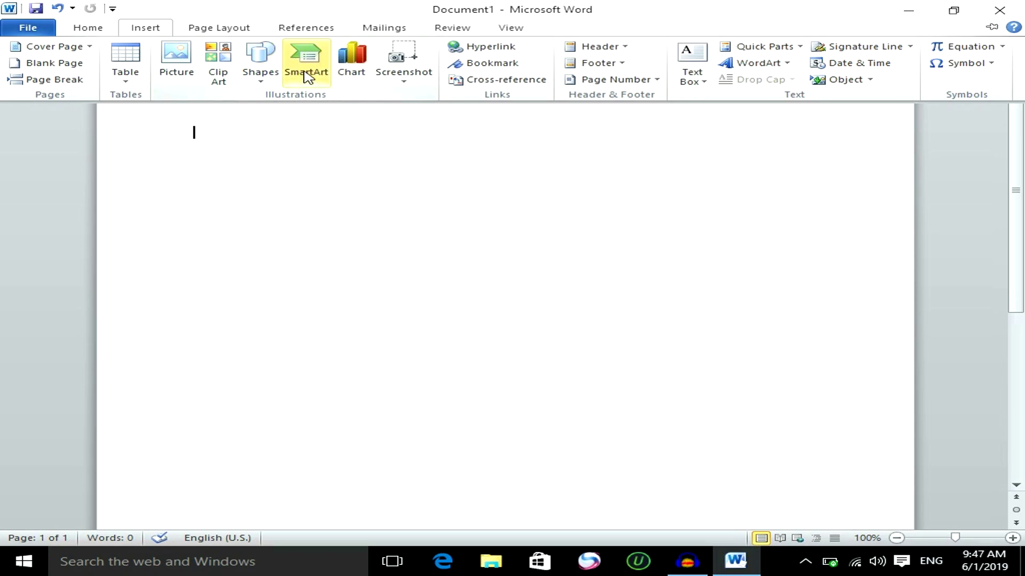
pyautogui.hotkey('ctrl', 'F1')
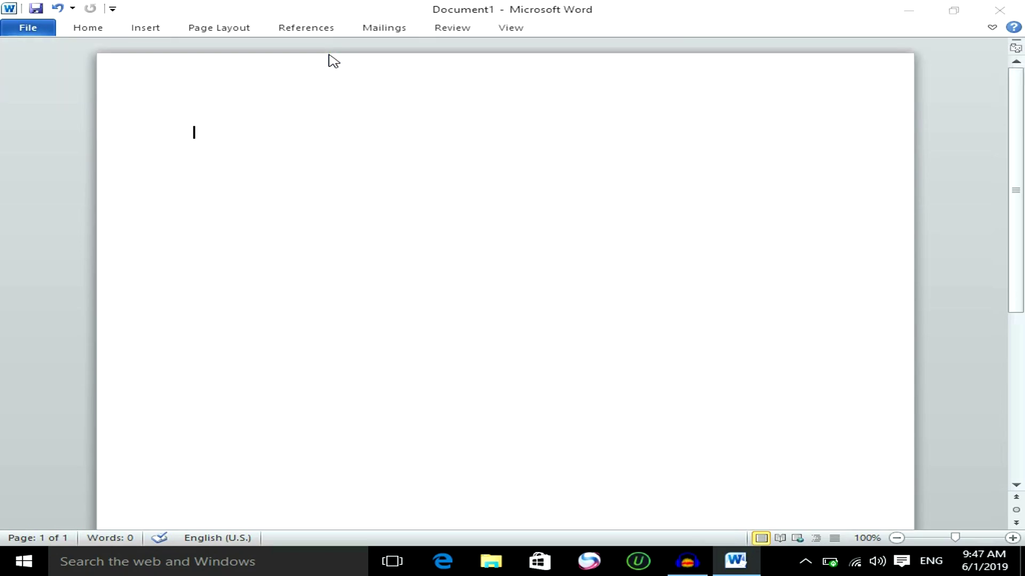
# Choose the Nondirectional Cycle layout from the SmartArt cycle list and insert it
pyautogui.moveTo(622, 188); pyautogui.dragTo(623, 206)
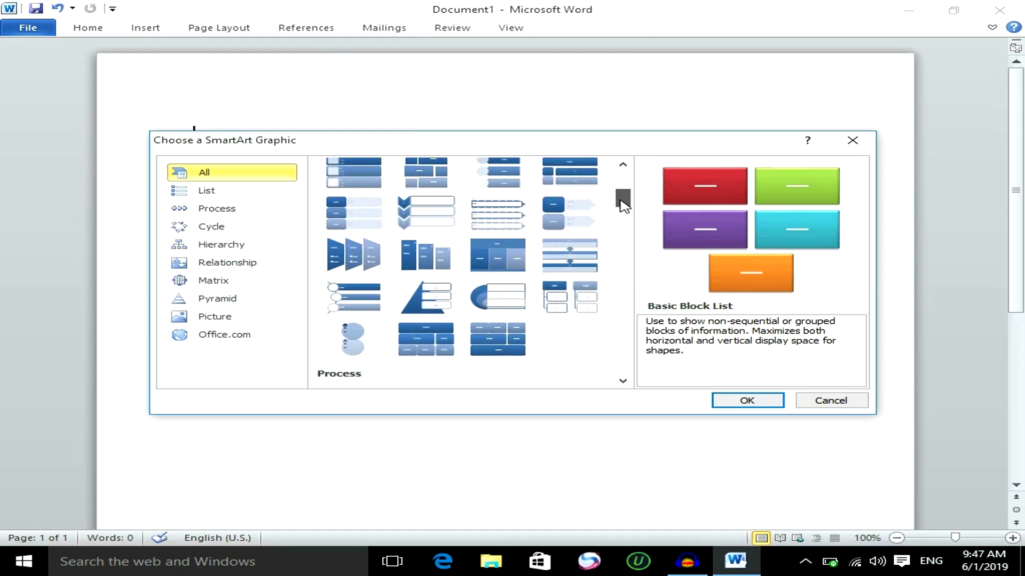
pyautogui.moveTo(621, 201); pyautogui.dragTo(600, 315)
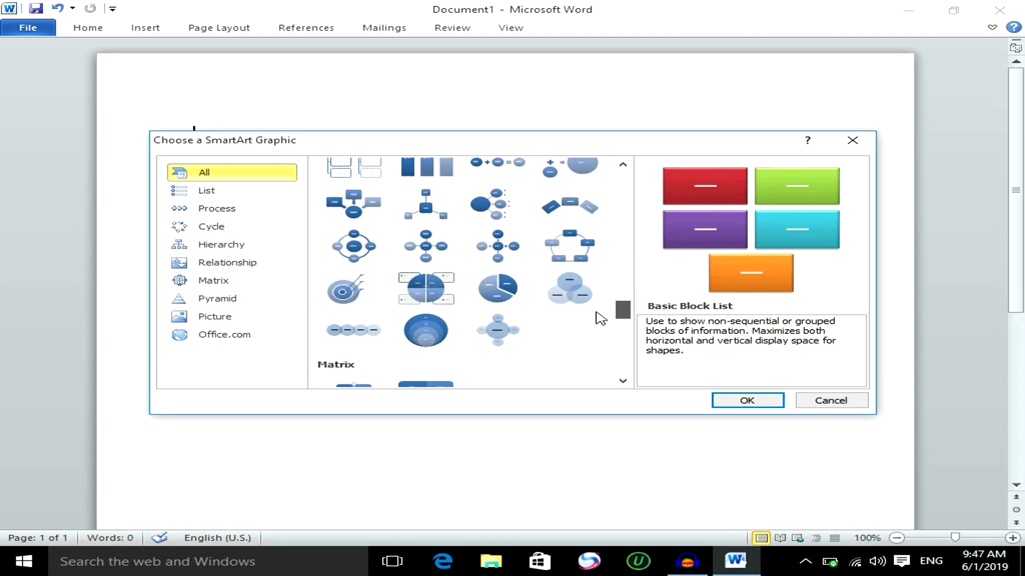
pyautogui.click(555, 251)
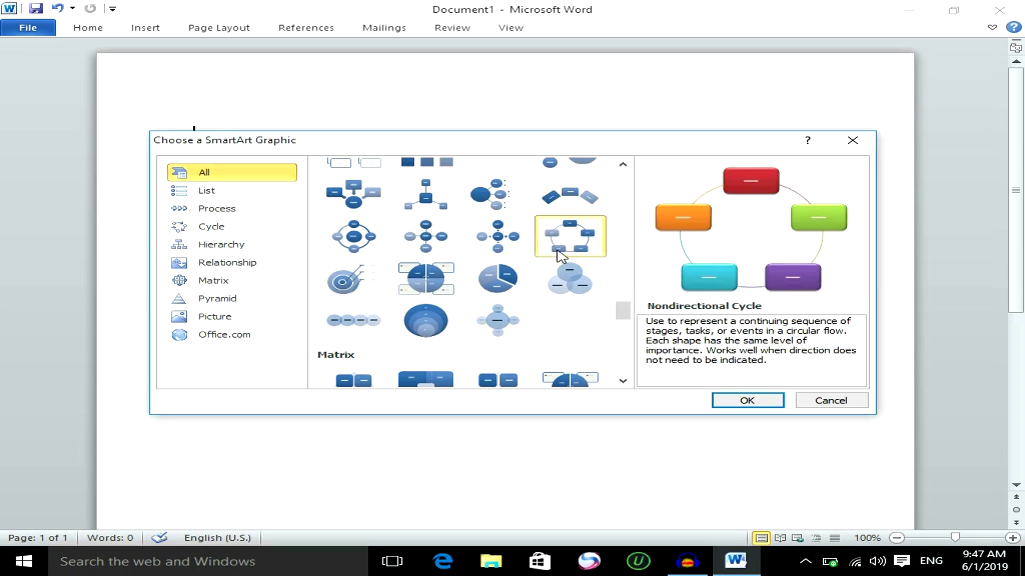
pyautogui.click(745, 400)
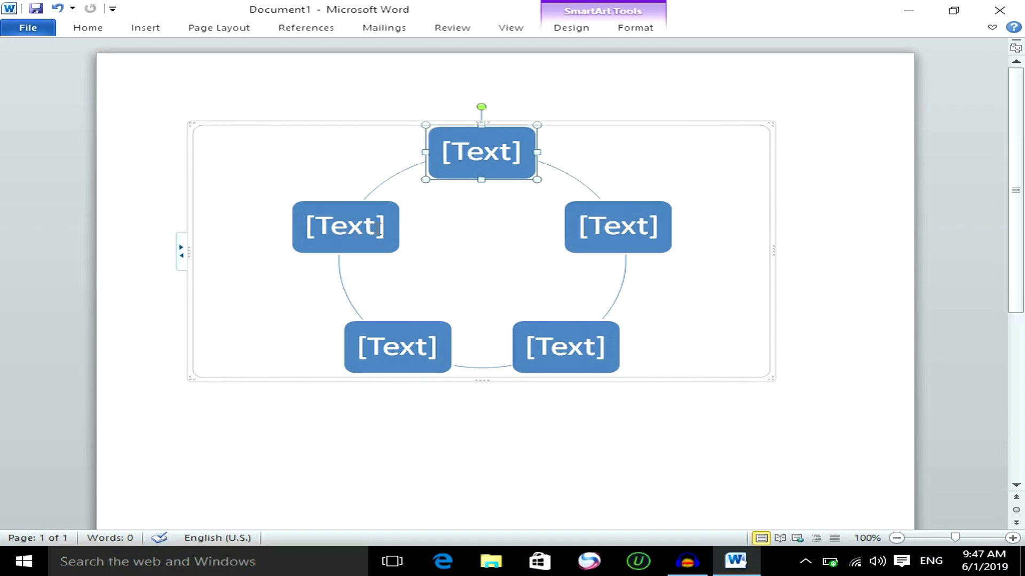
# Type people's names into the top, right and left boxes of the cycle
pyautogui.click(447, 155)
pyautogui.write('n')
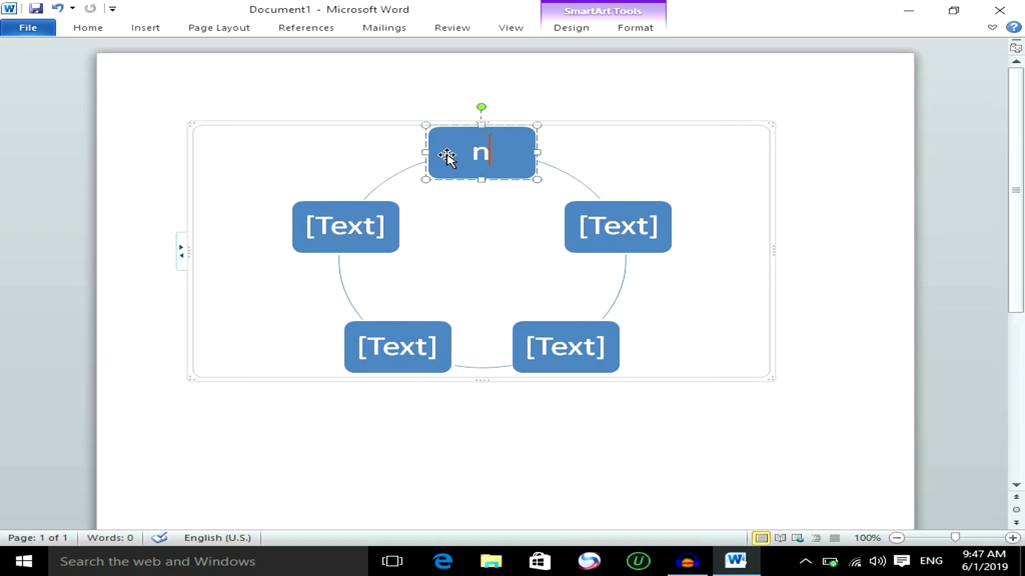
pyautogui.write('uur')
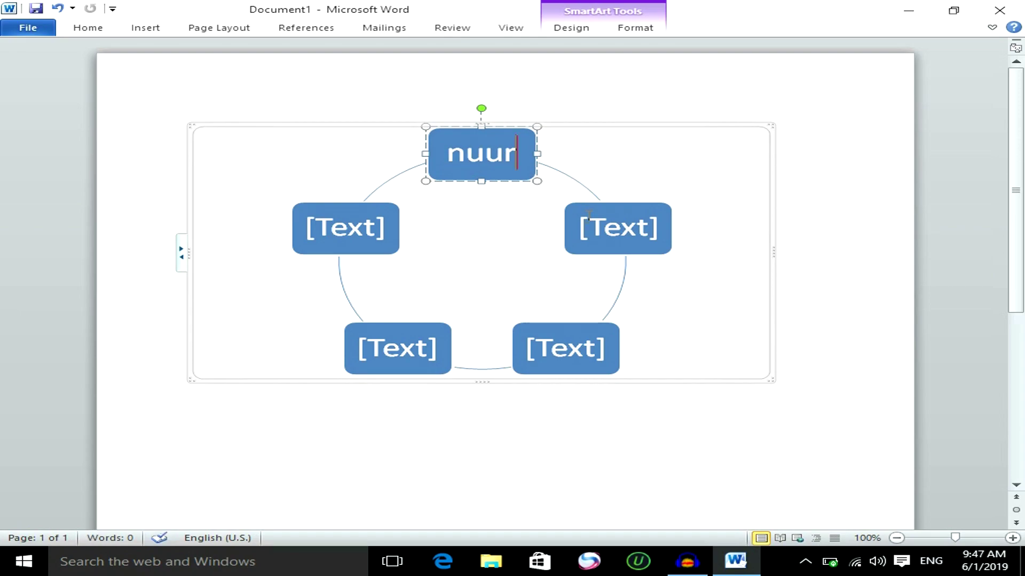
pyautogui.click(587, 219)
pyautogui.write('saed')
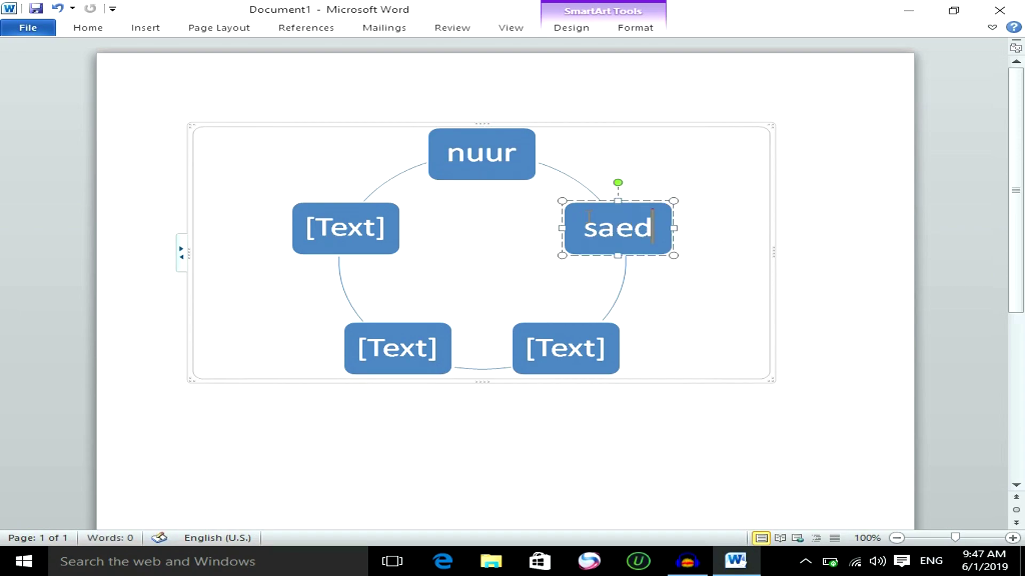
pyautogui.click(391, 223)
pyautogui.write('cali')
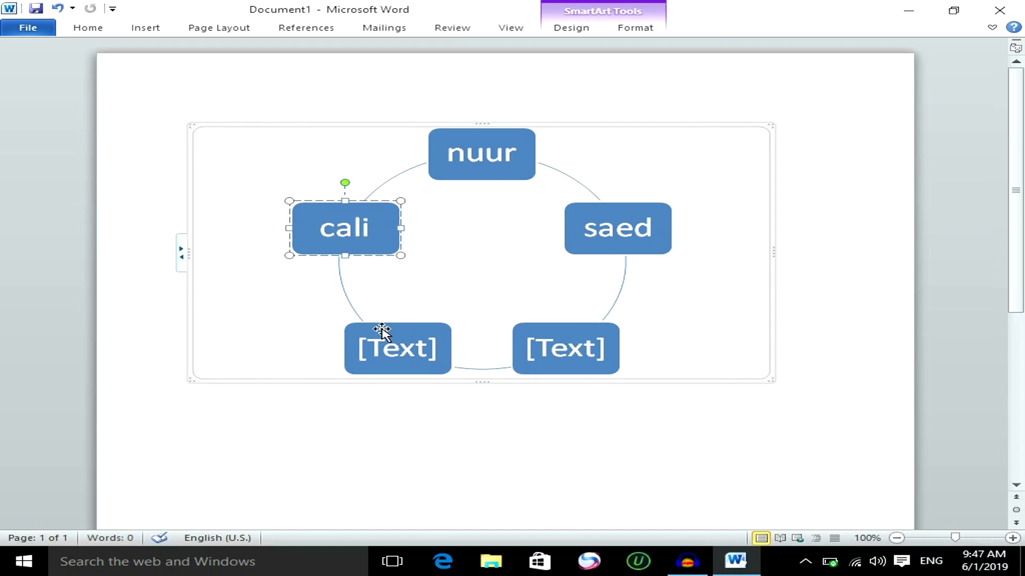
# Type names into the two bottom boxes, then start a new blank document
pyautogui.click(380, 336)
pyautogui.write('b')
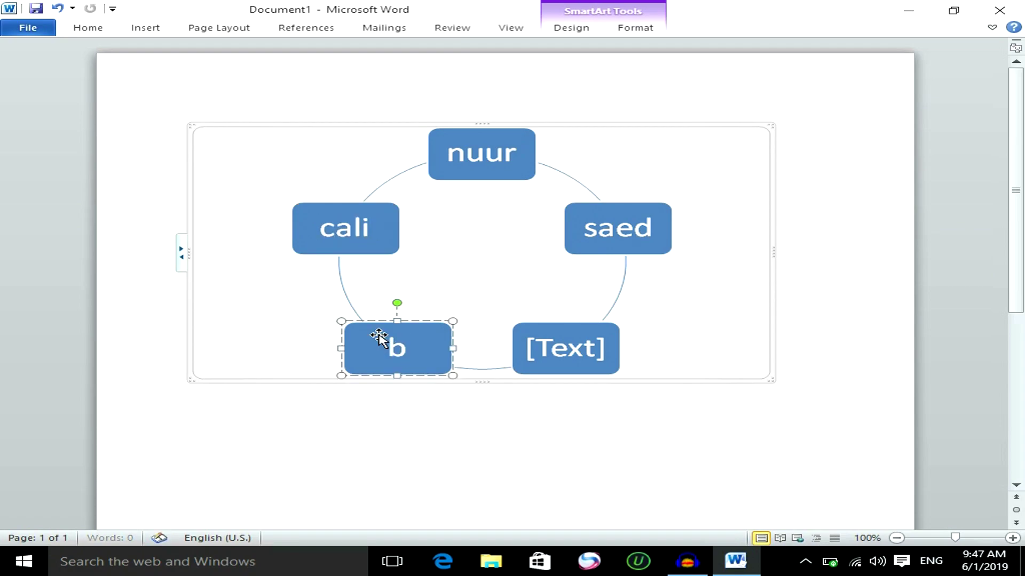
pyautogui.write('uurdhaab')
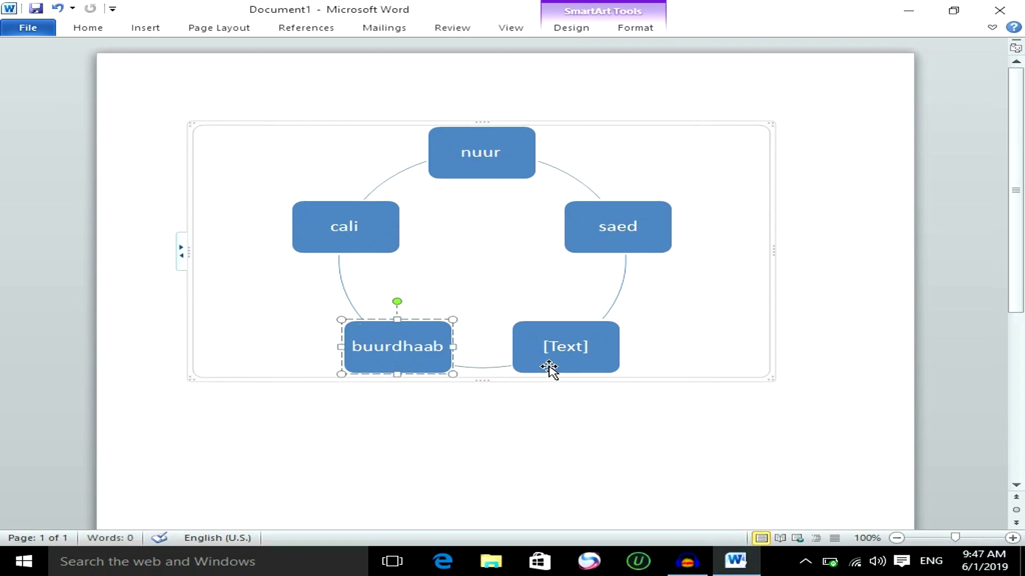
pyautogui.click(548, 368)
pyautogui.write('nabi')
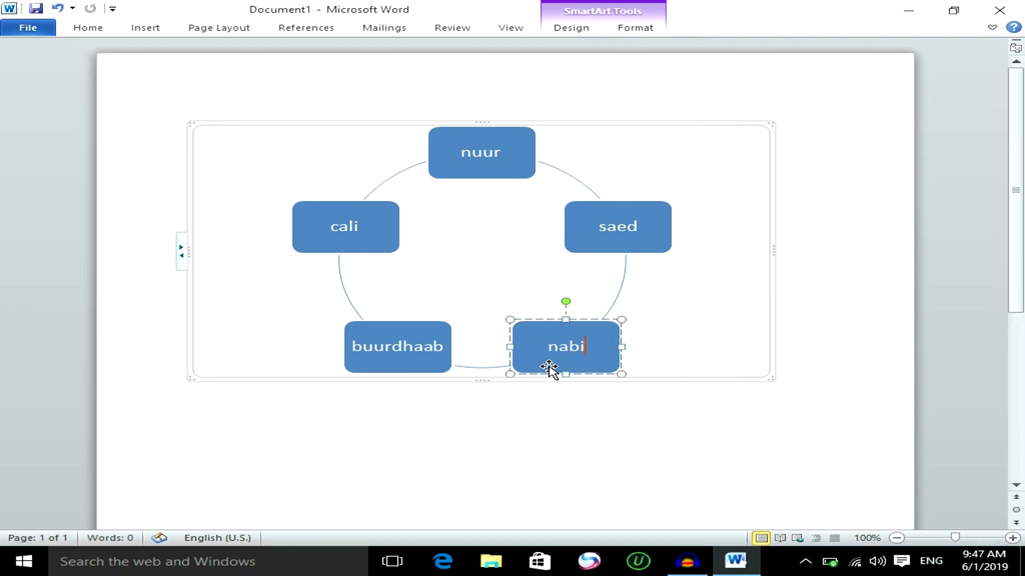
pyautogui.write(' nuux')
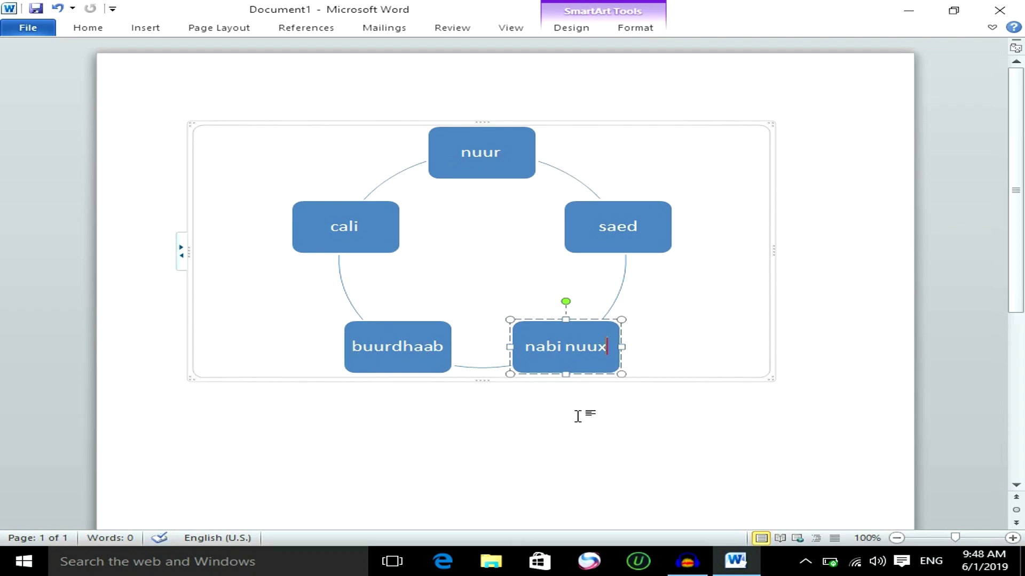
pyautogui.hotkey('ctrl', 'n')
pyautogui.click(139, 28)
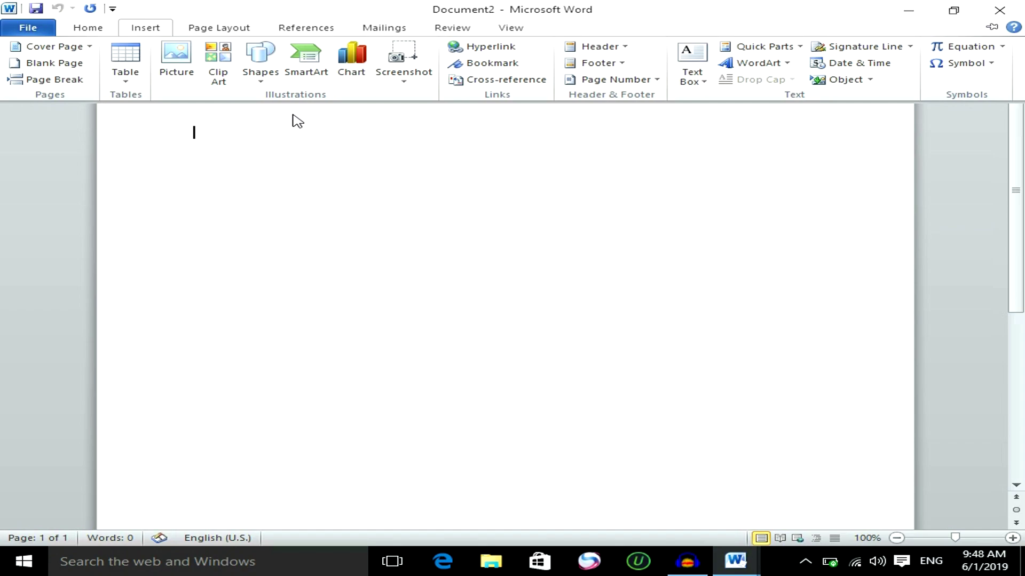
# Insert a 100% Stacked Column chart from the Column chart types into Document2
pyautogui.click(352, 61)
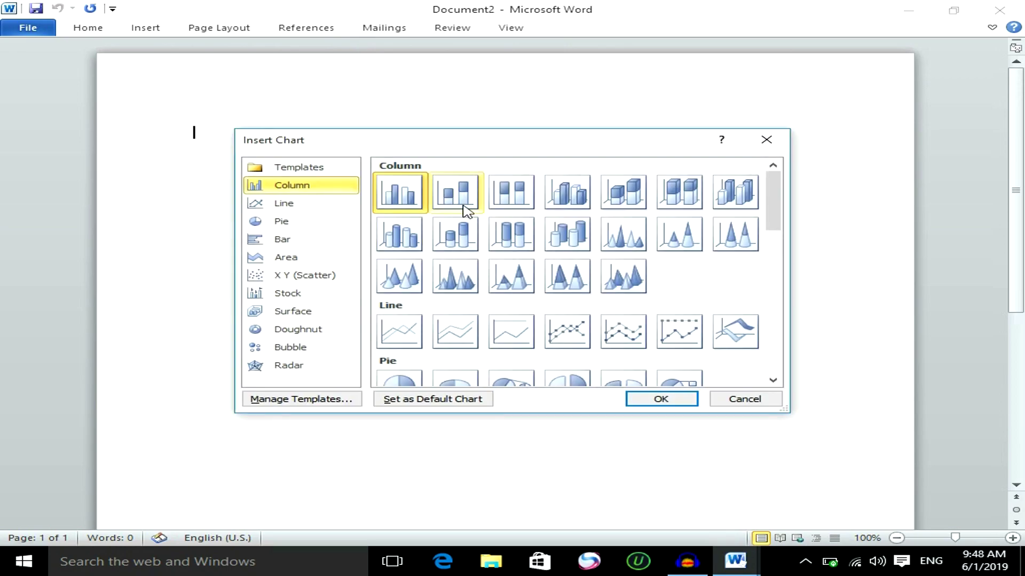
pyautogui.click(517, 206)
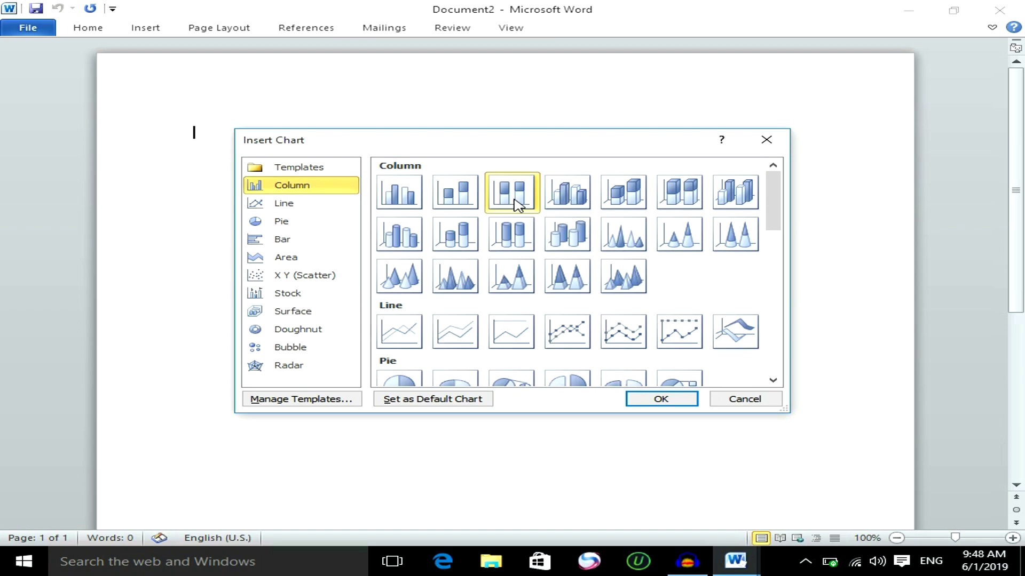
pyautogui.click(661, 400)
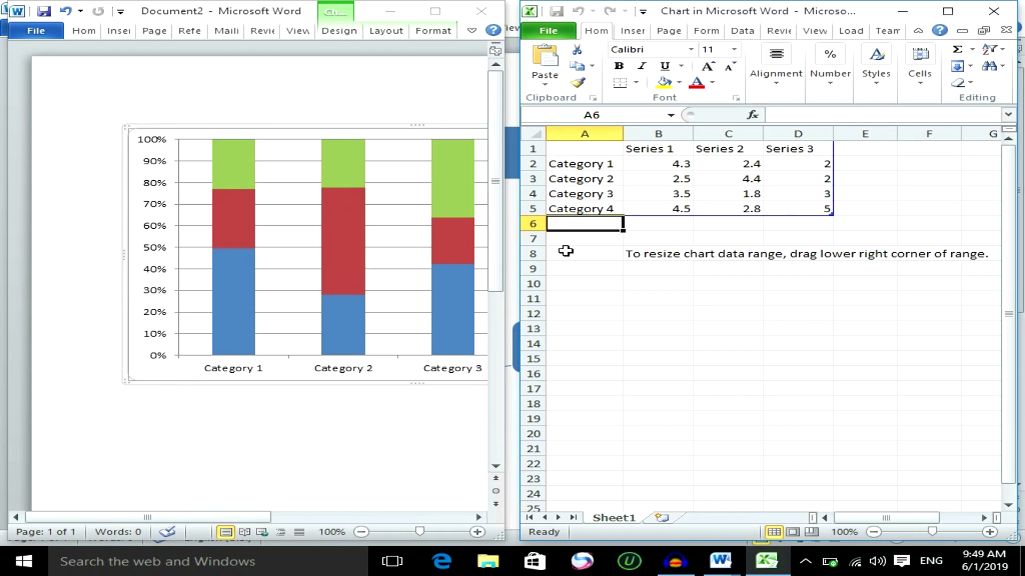
# Replace the category labels in cells A2 and A3 with people's names
pyautogui.click(582, 164)
pyautogui.hotkey('ctrl', 'c')
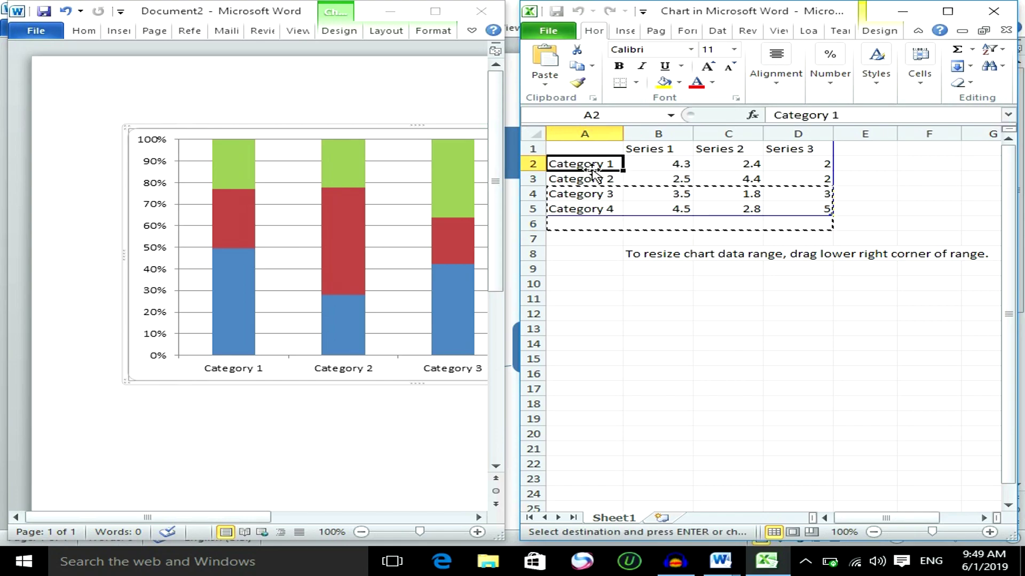
pyautogui.press('BackSpace')
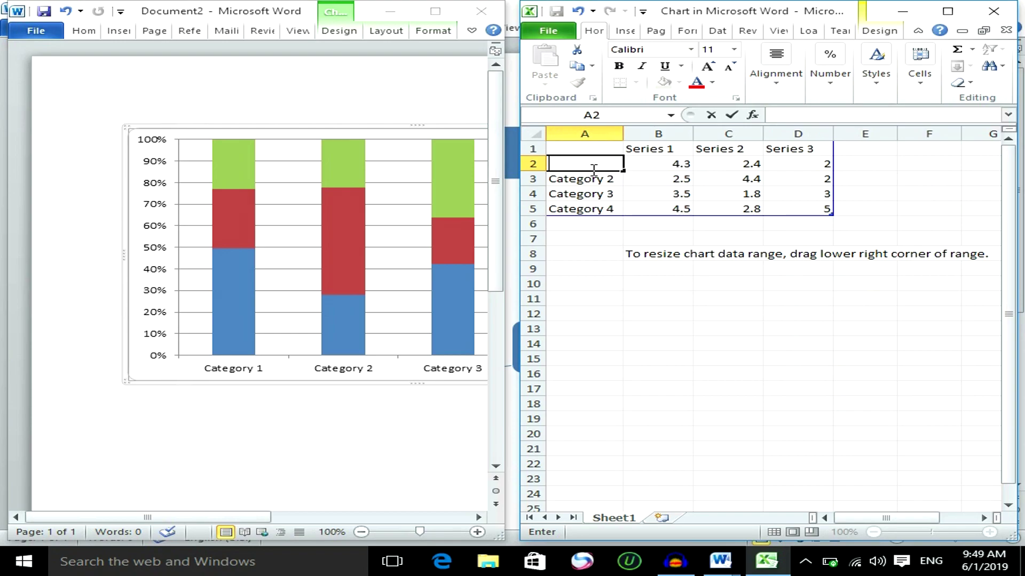
pyautogui.write('maxamed')
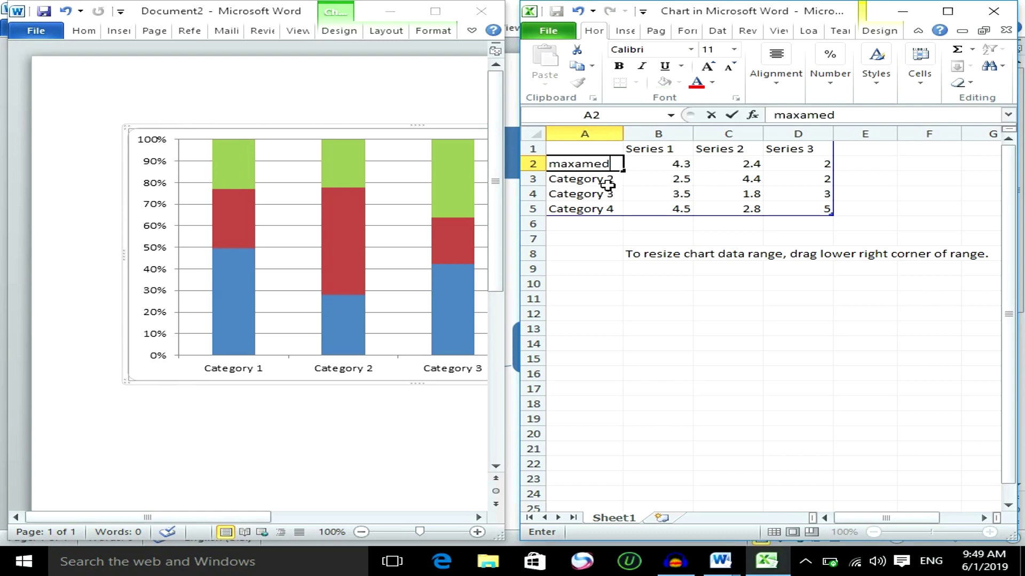
pyautogui.click(608, 184)
pyautogui.press('BackSpace')
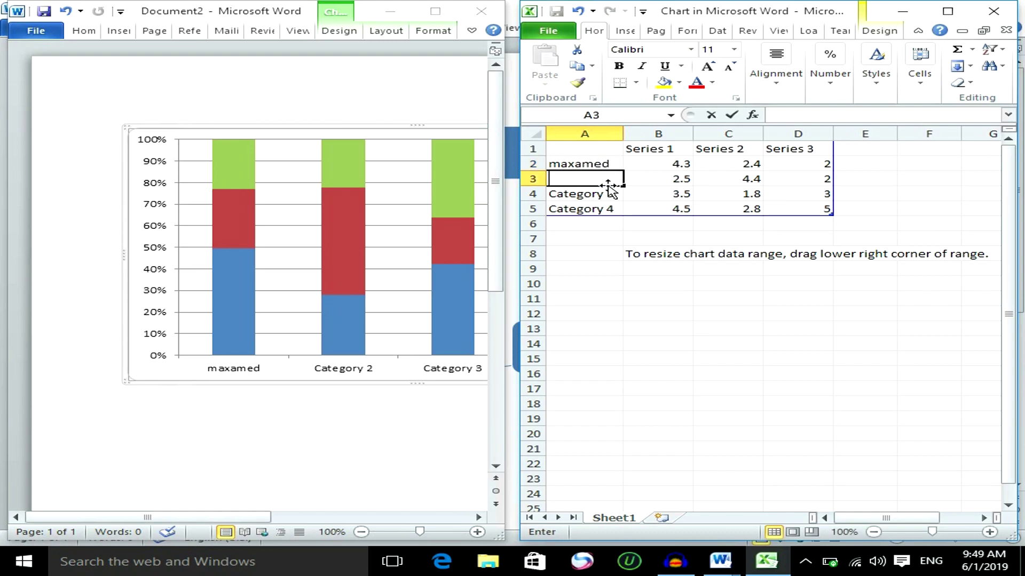
pyautogui.write('ciise')
pyautogui.click(596, 196)
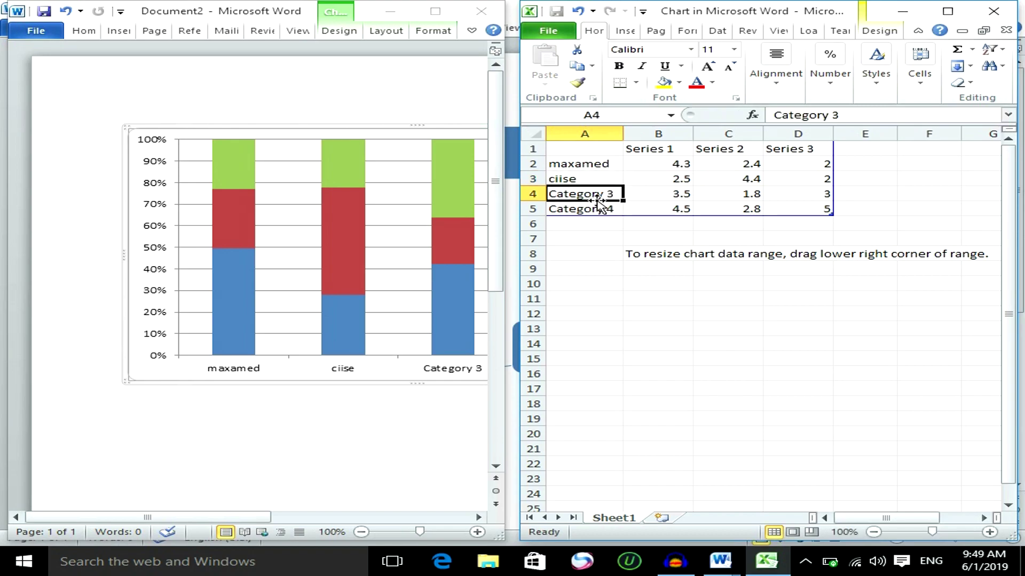
# Replace the remaining labels in A4 and A5 with people's names
pyautogui.write('nuur')
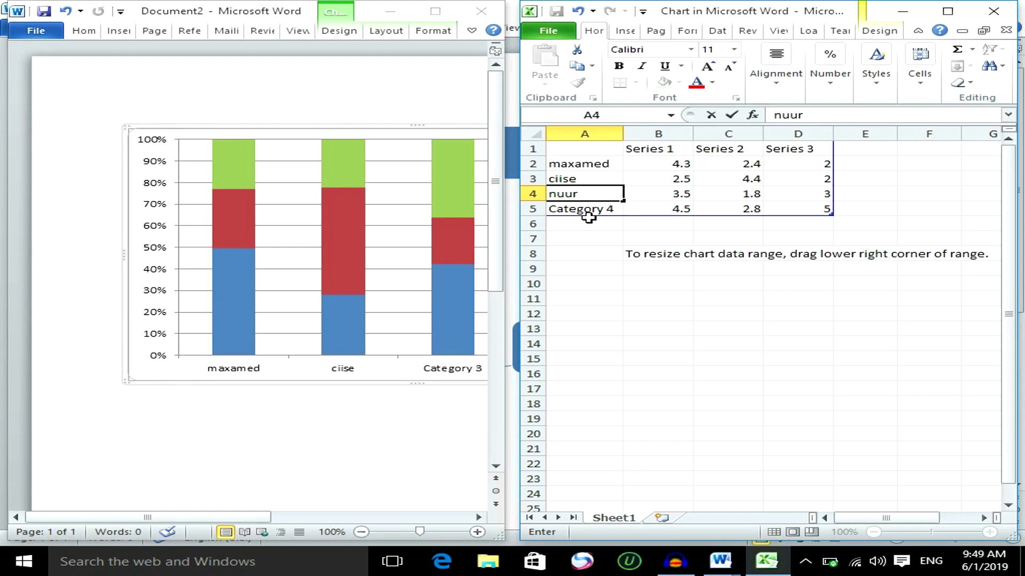
pyautogui.click(585, 223)
pyautogui.click(595, 211)
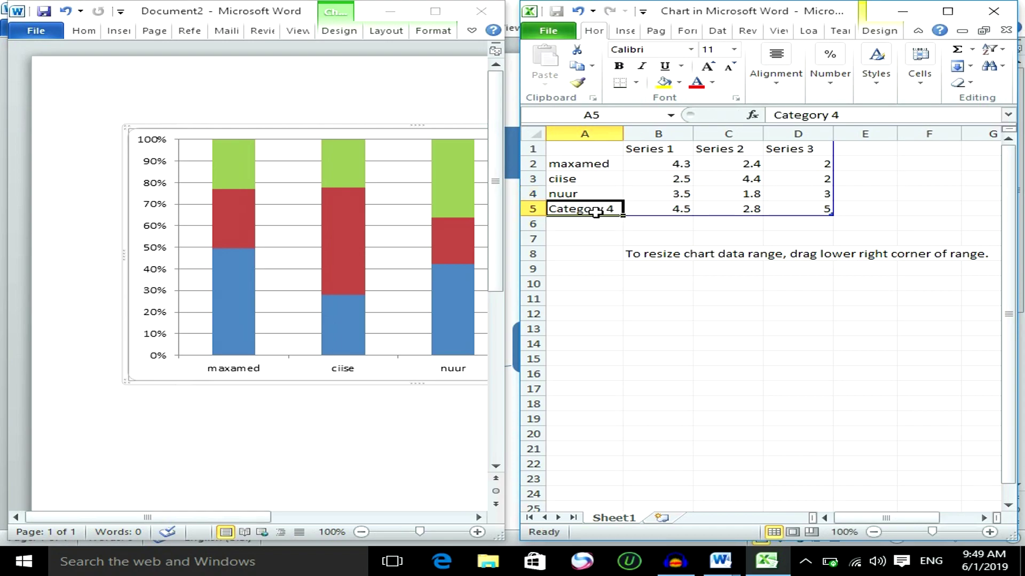
pyautogui.press('BackSpace')
pyautogui.write('cabdi')
pyautogui.click(595, 256)
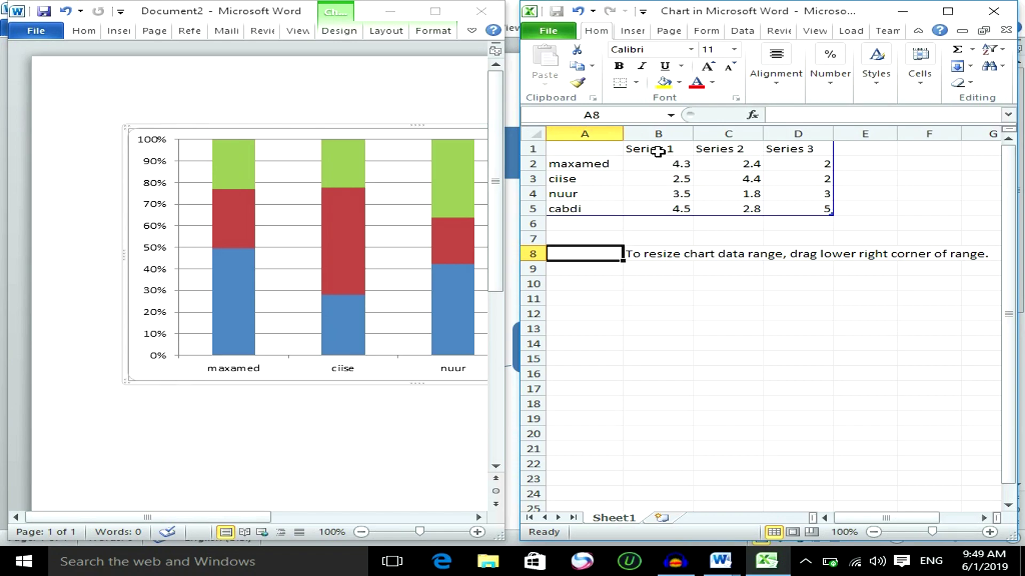
# Rename series headers B1, C1 and D1 to ms word, ms excel and ms accses
pyautogui.click(657, 150)
pyautogui.press('BackSpace')
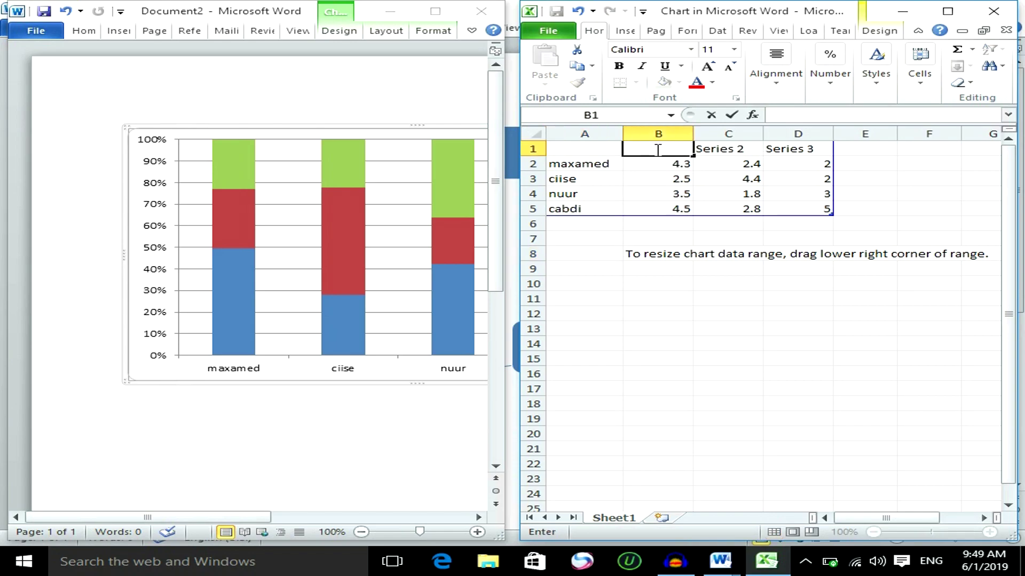
pyautogui.write('ms word')
pyautogui.click(705, 150)
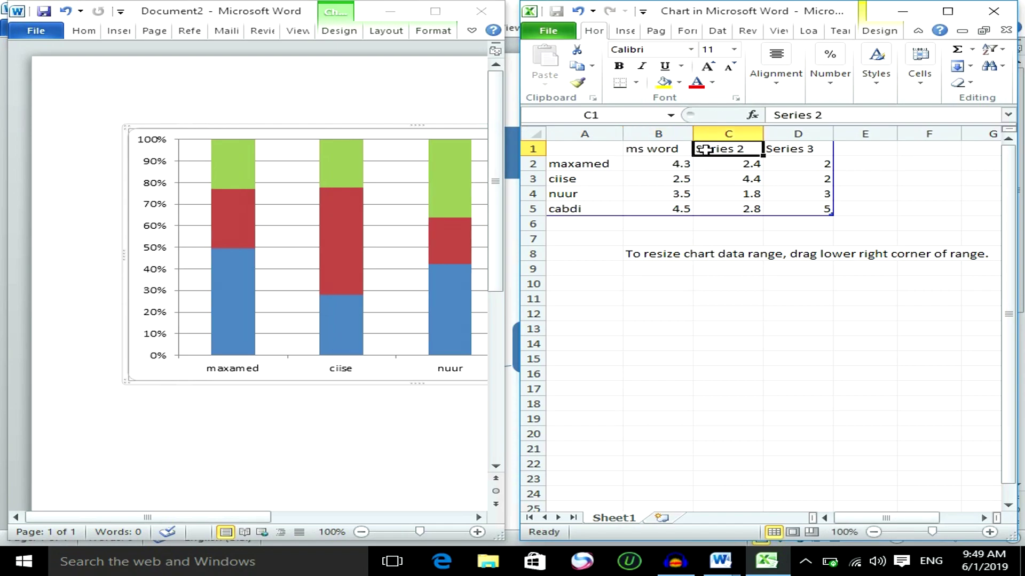
pyautogui.write('ms excel')
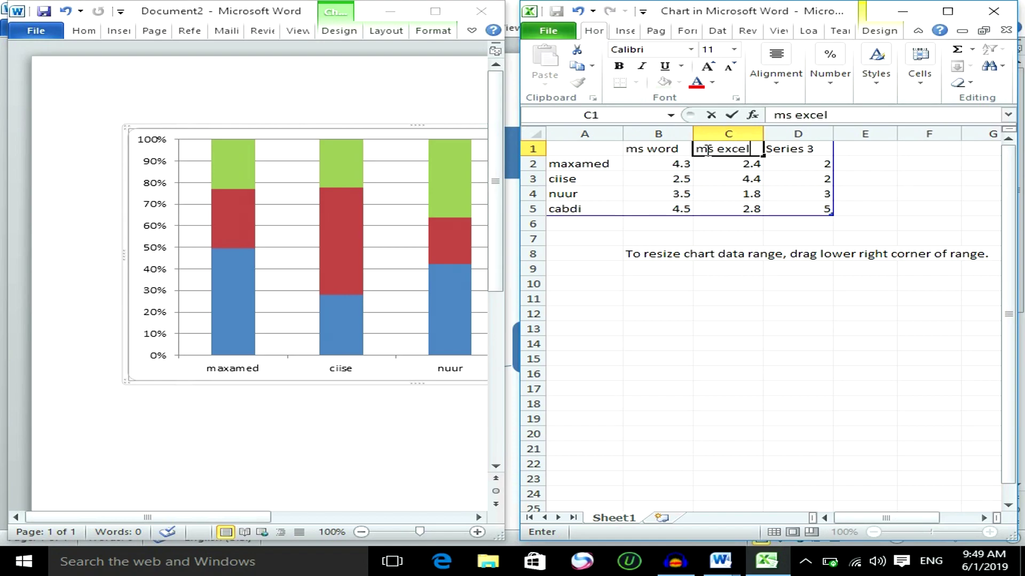
pyautogui.click(779, 152)
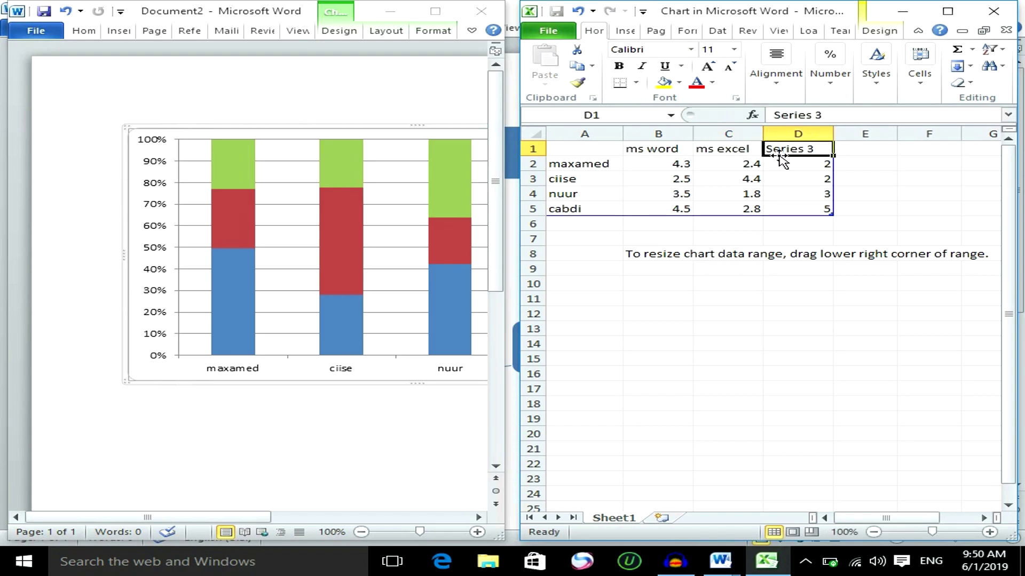
pyautogui.press('BackSpace')
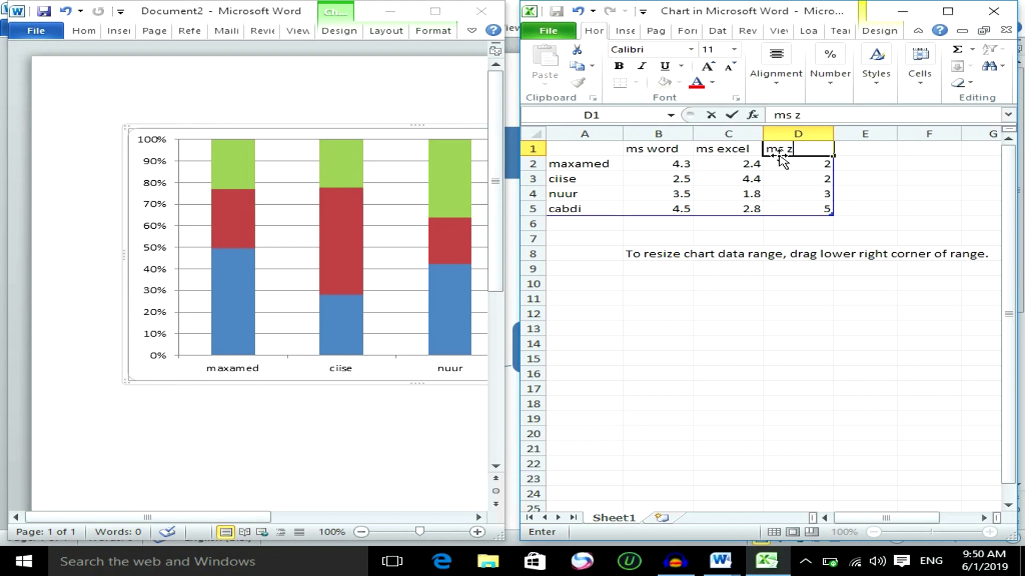
pyautogui.write('ccses')
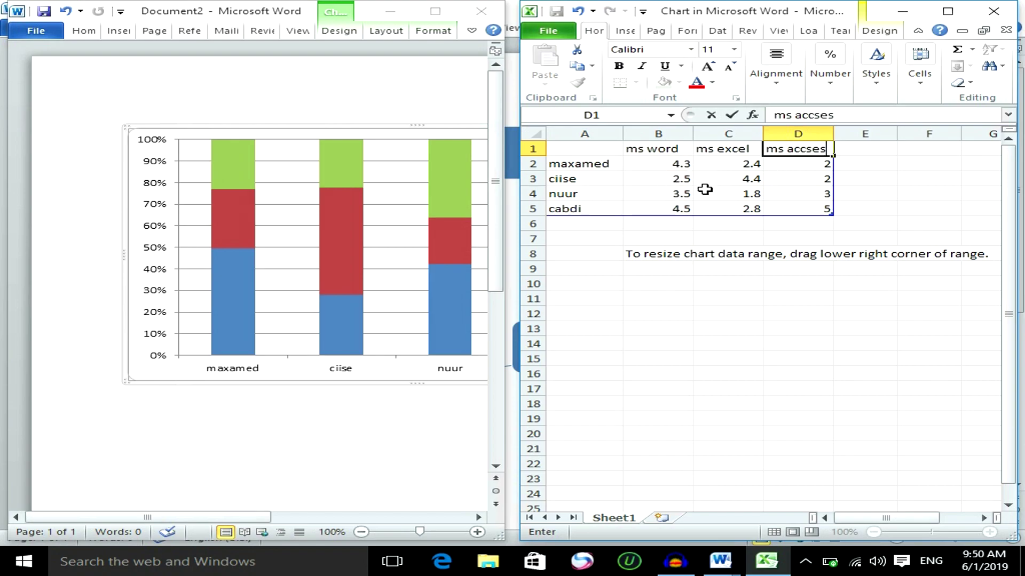
pyautogui.click(671, 165)
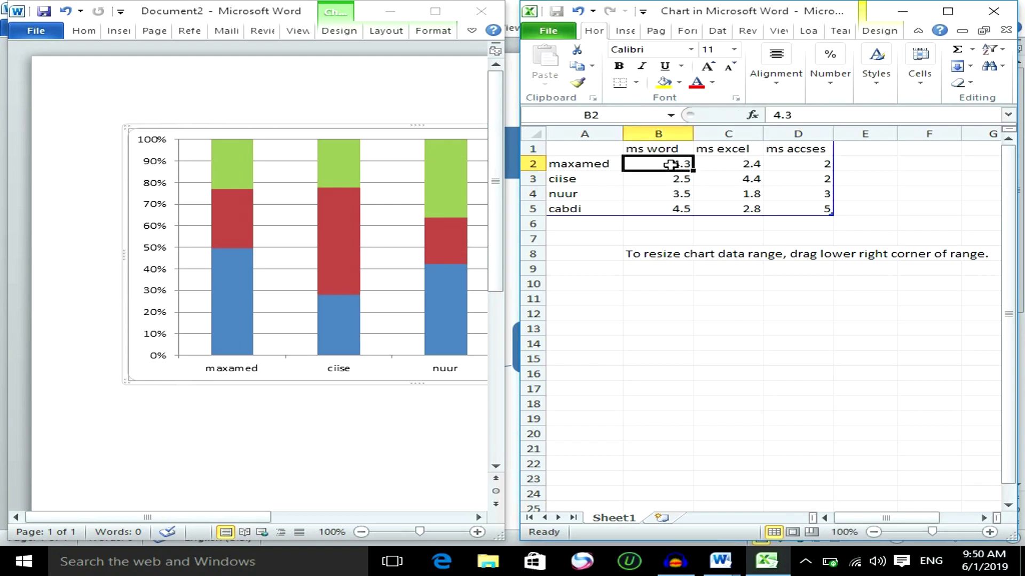
# Enter 33, 44, 22 in row 2 and 55, 66 in row 3 of the data
pyautogui.write('33')
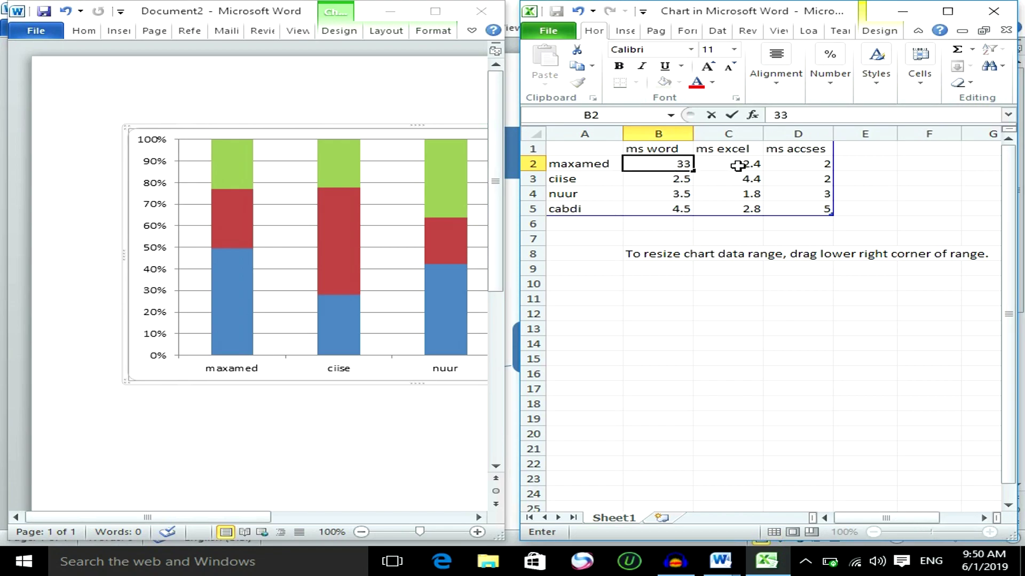
pyautogui.click(736, 166)
pyautogui.write('44')
pyautogui.click(788, 167)
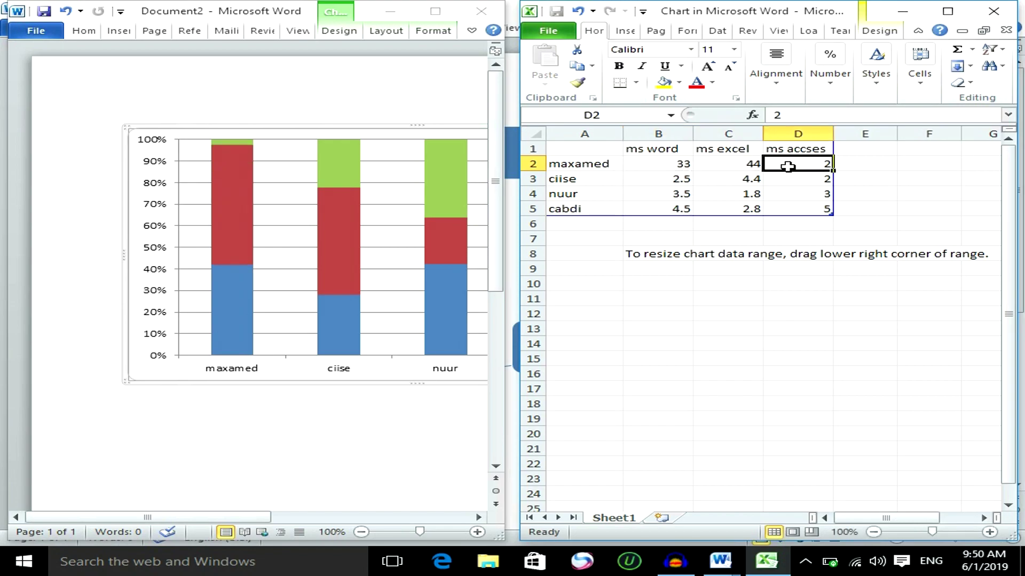
pyautogui.write('22')
pyautogui.click(684, 179)
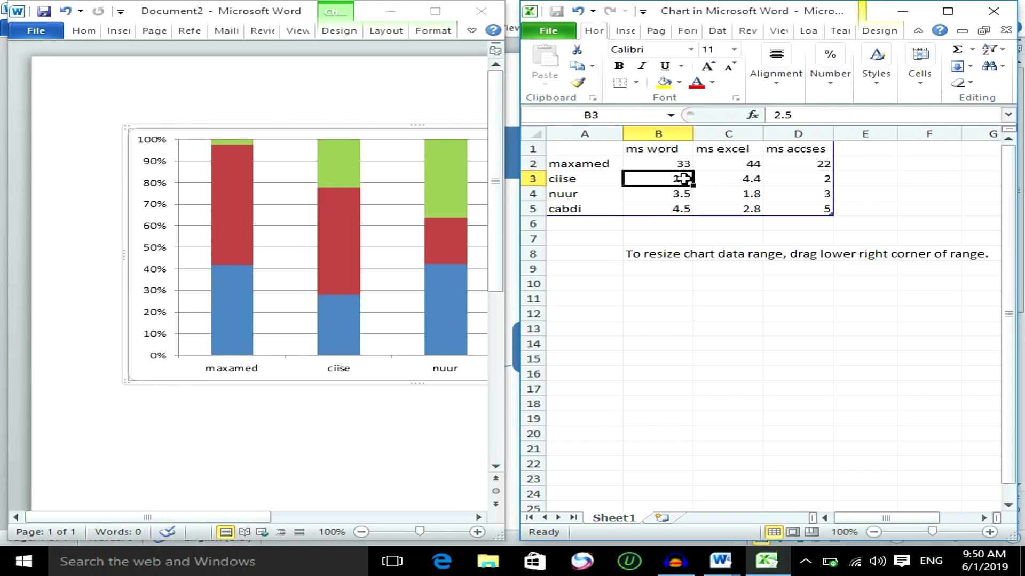
pyautogui.write('55')
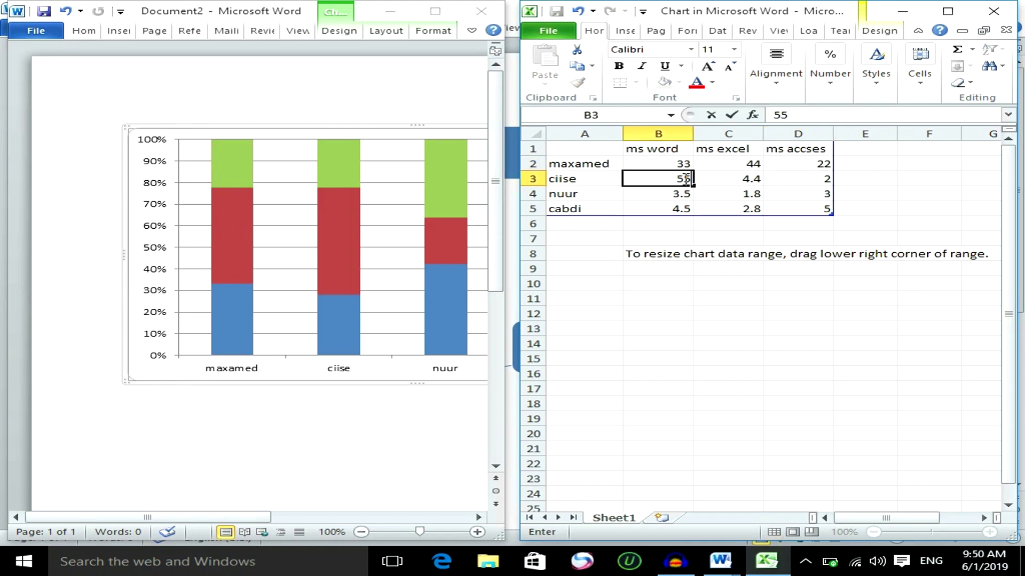
pyautogui.click(728, 178)
pyautogui.write('66')
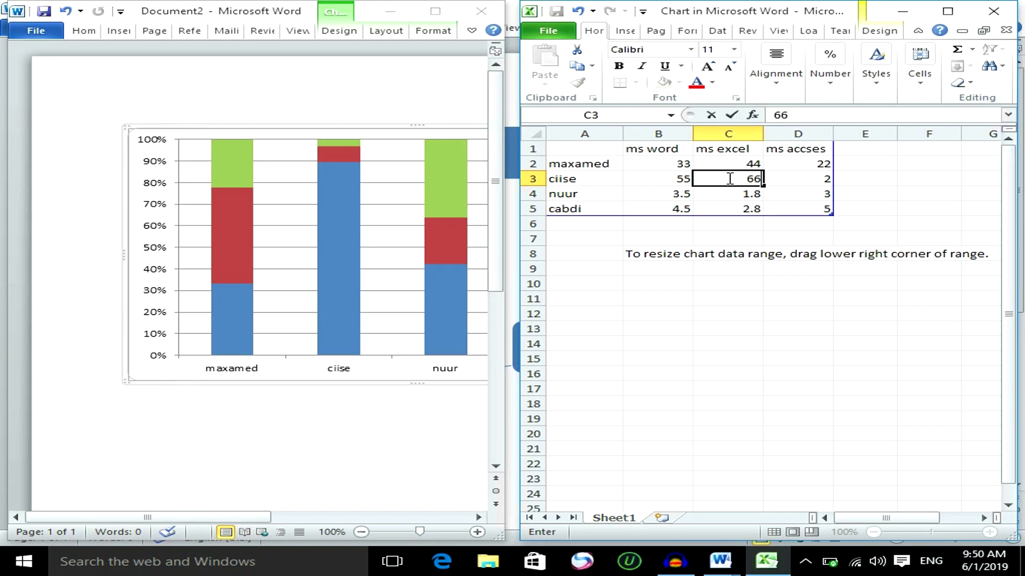
pyautogui.click(821, 178)
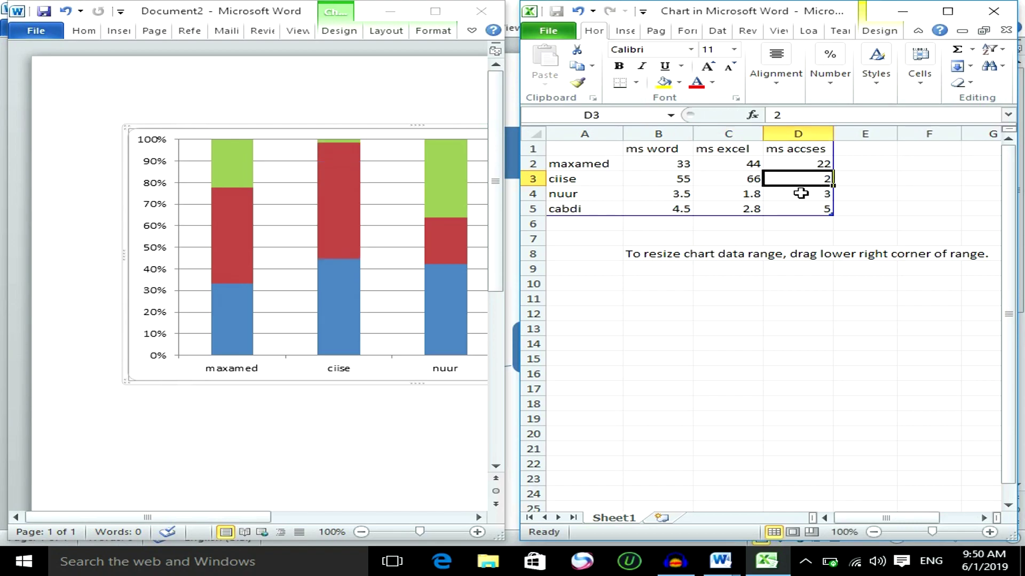
# Enter 11, 88, 5 in row 4 and 15, 25, 100 in row 5, then close the data sheet
pyautogui.click(675, 193)
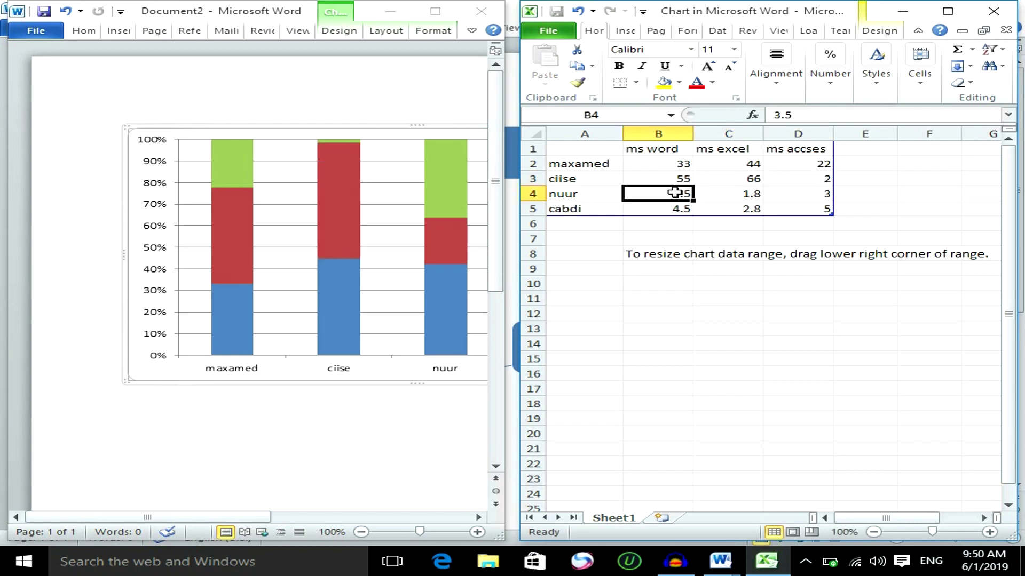
pyautogui.write('11')
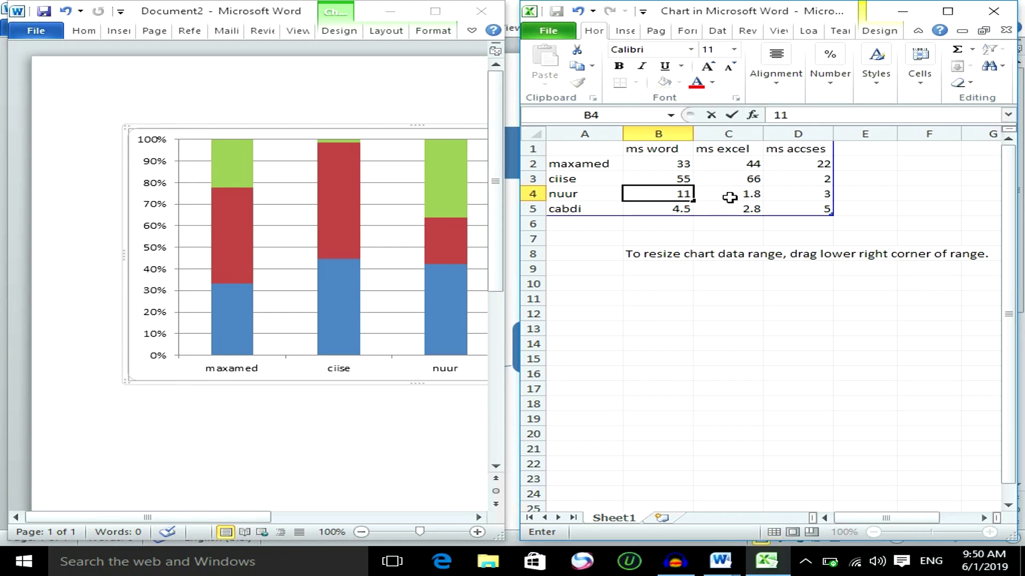
pyautogui.click(729, 197)
pyautogui.write('88')
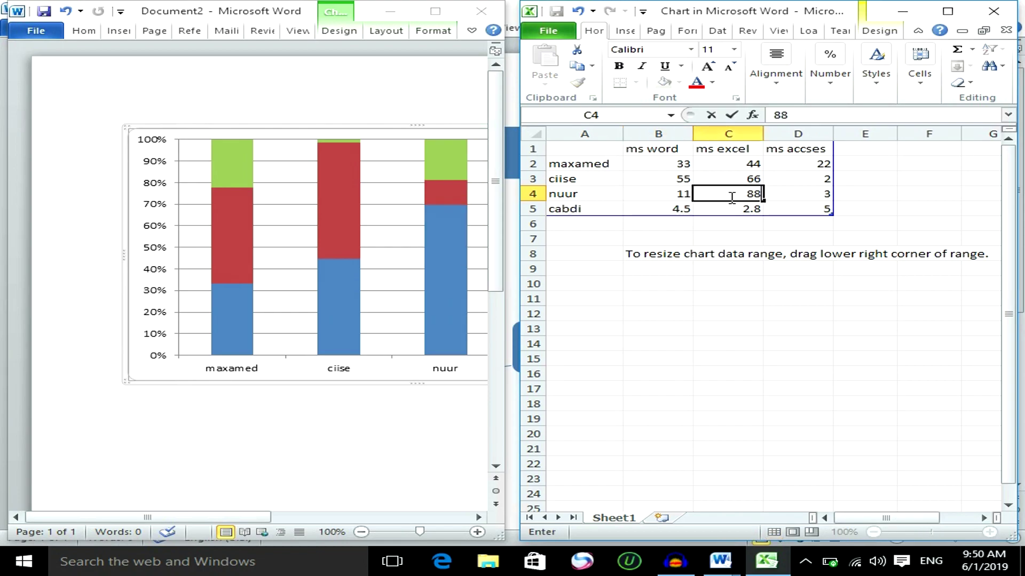
pyautogui.click(783, 195)
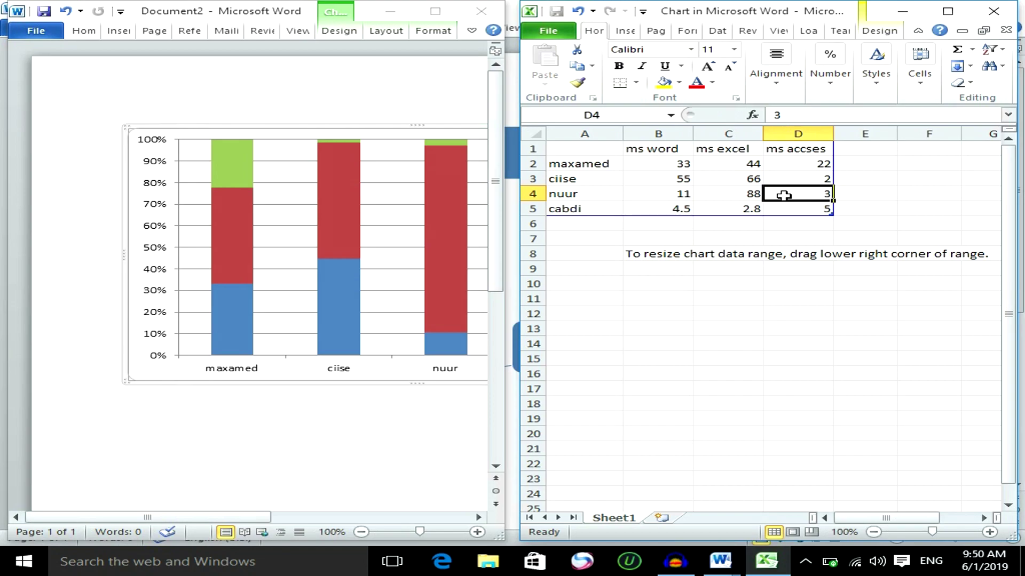
pyautogui.write('5o')
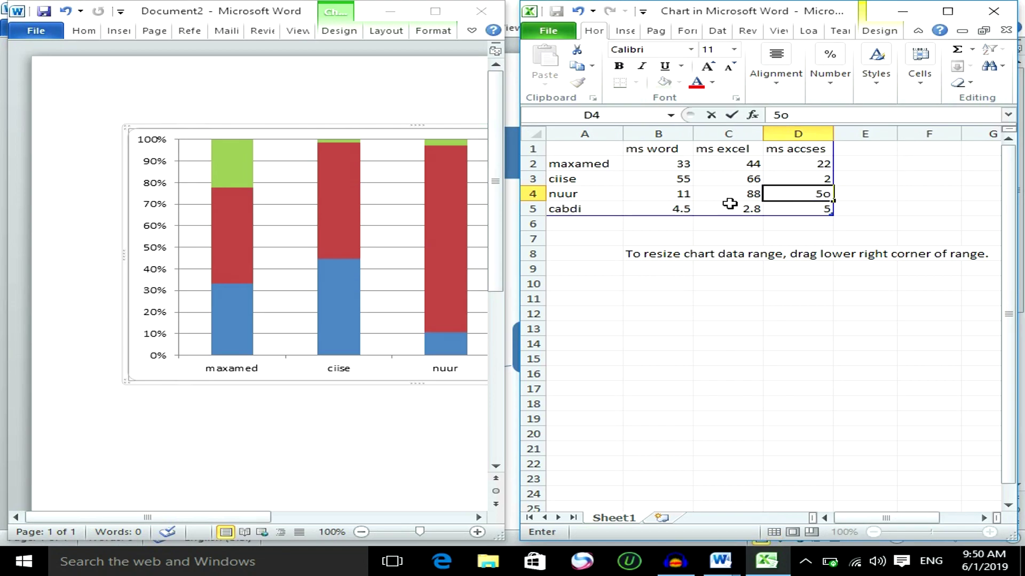
pyautogui.click(678, 211)
pyautogui.write('1')
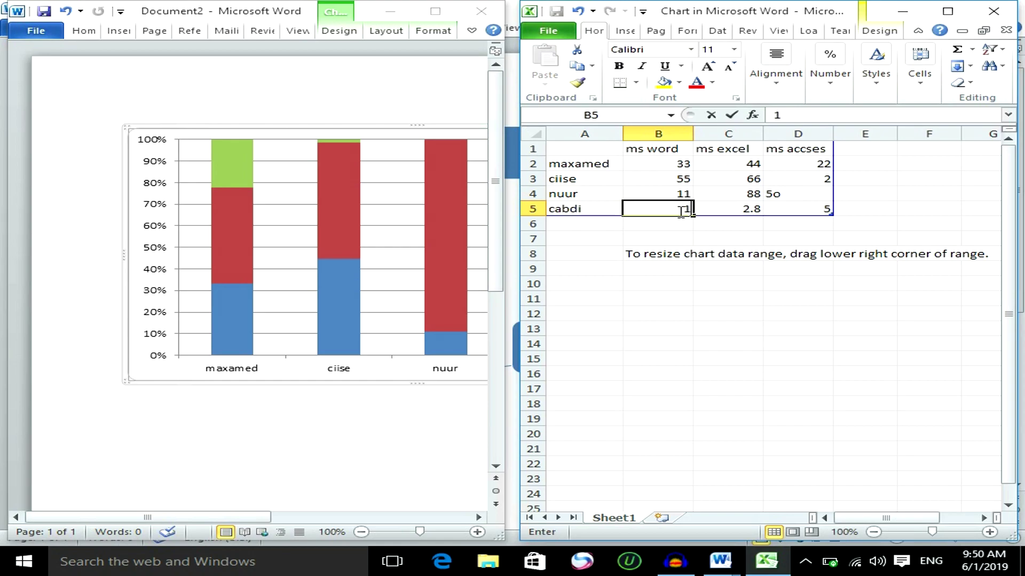
pyautogui.write('5')
pyautogui.click(736, 212)
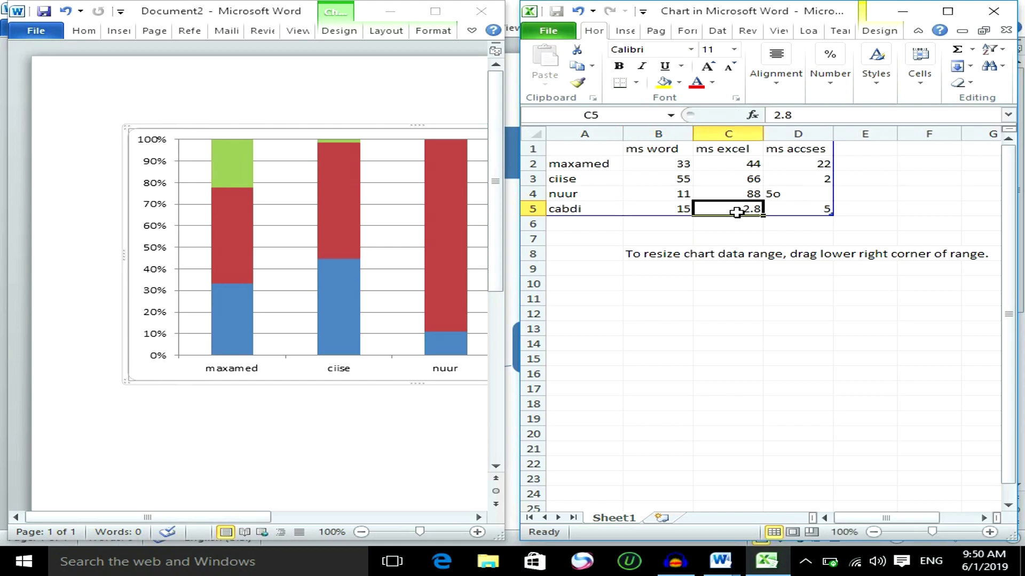
pyautogui.write('25')
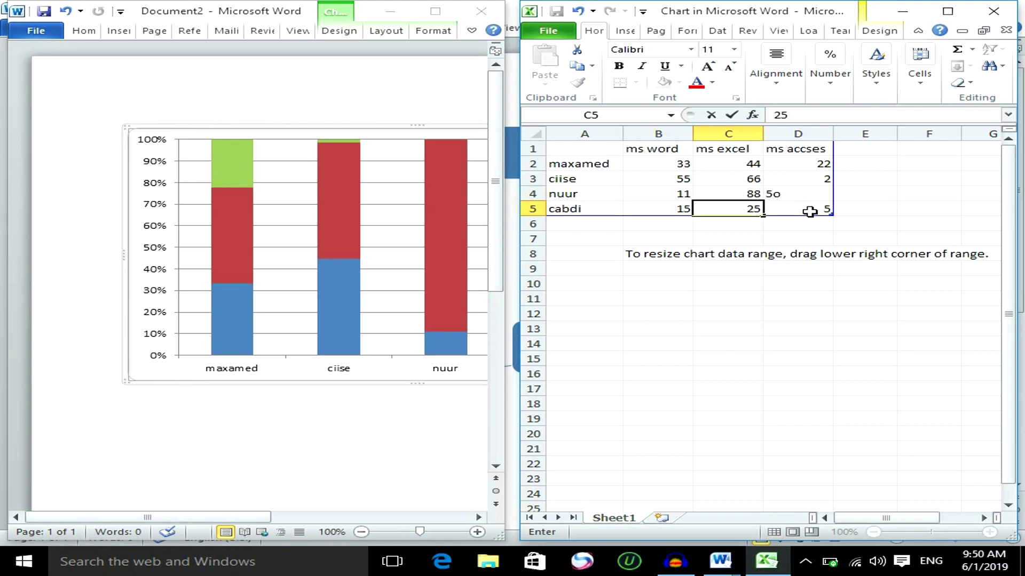
pyautogui.click(809, 212)
pyautogui.write('100')
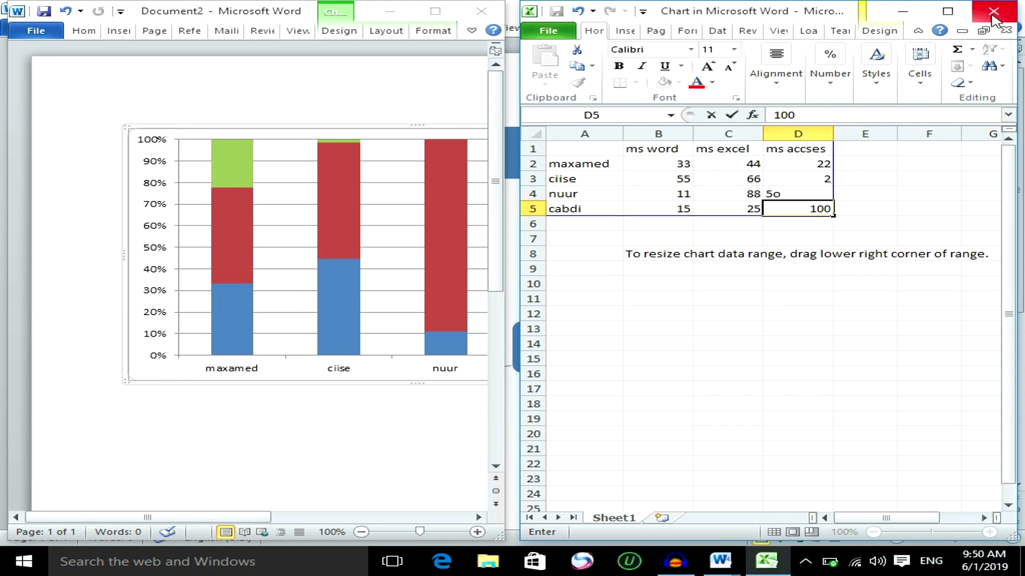
pyautogui.click(1007, 15)
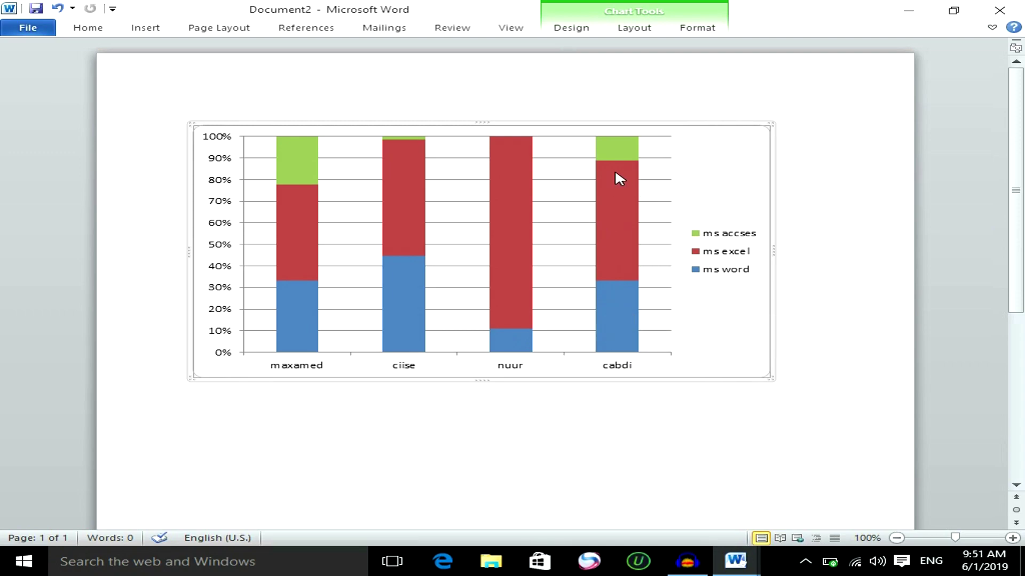
# Dismiss the ms accses series menu without changes and create a new blank document
pyautogui.rightClick(608, 154)
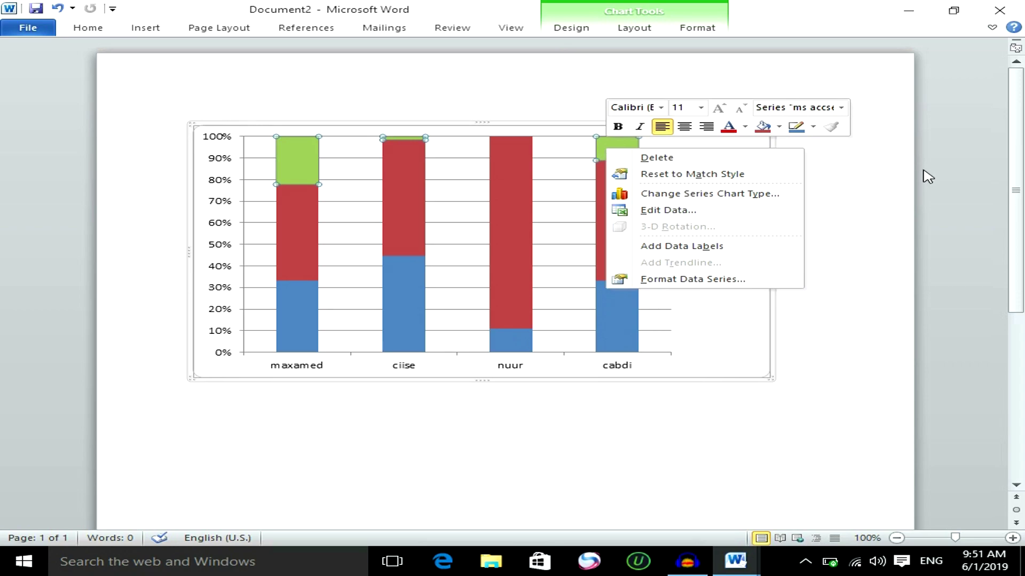
pyautogui.press('Escape')
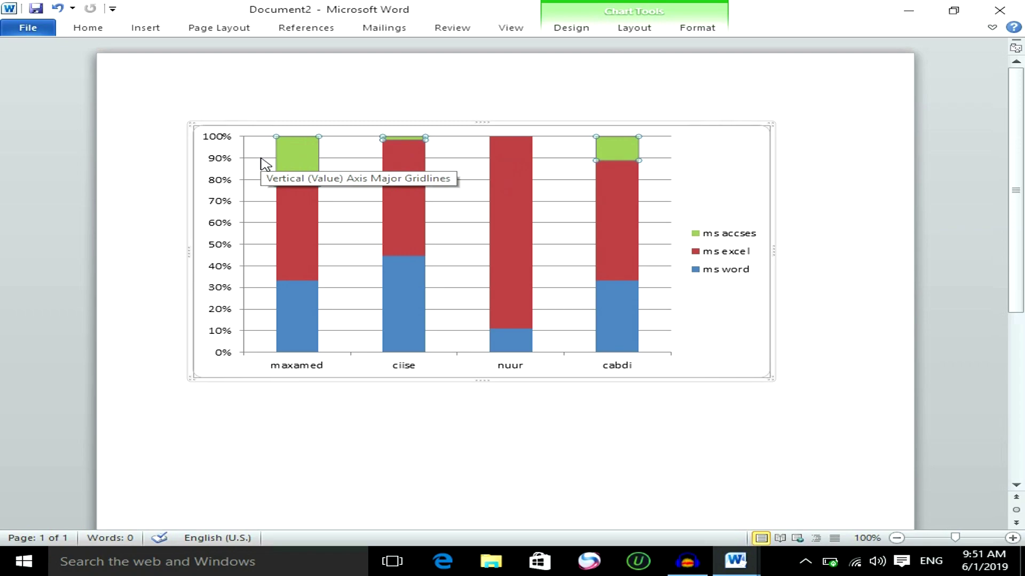
pyautogui.hotkey('ctrl', 'n')
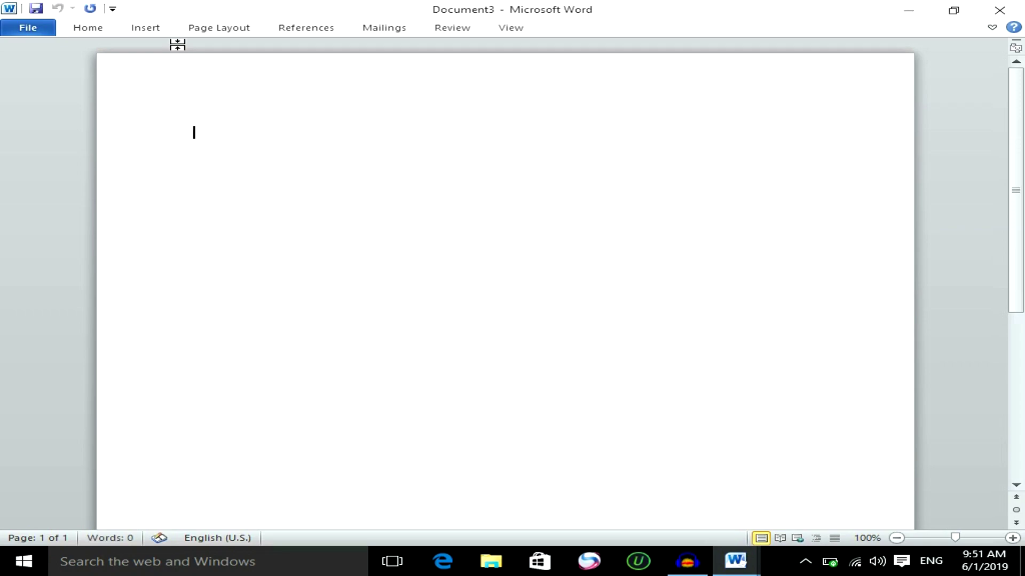
# Browse the Insert tab's Screenshot list of available windows without inserting anything
pyautogui.click(160, 33)
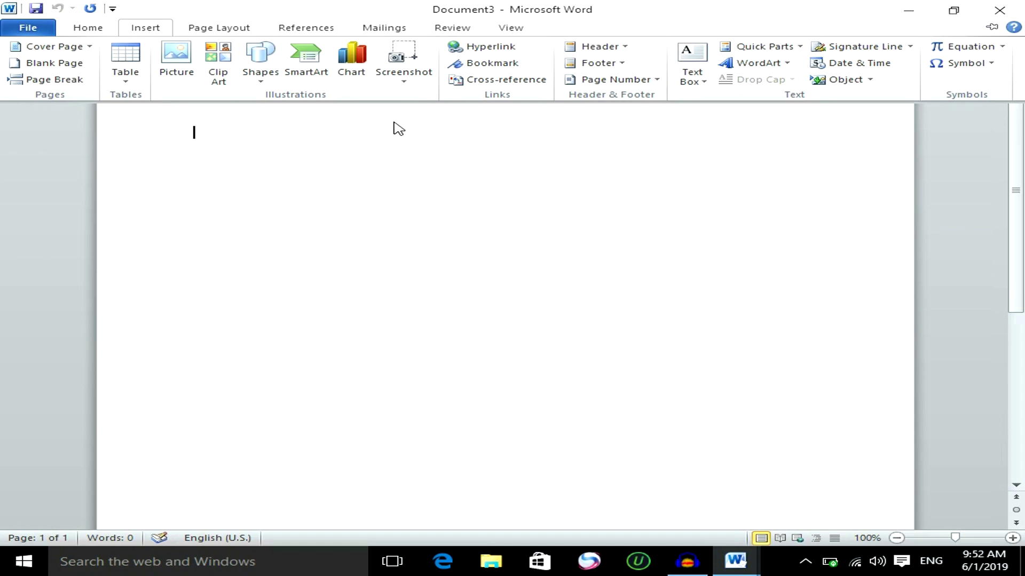
pyautogui.click(422, 80)
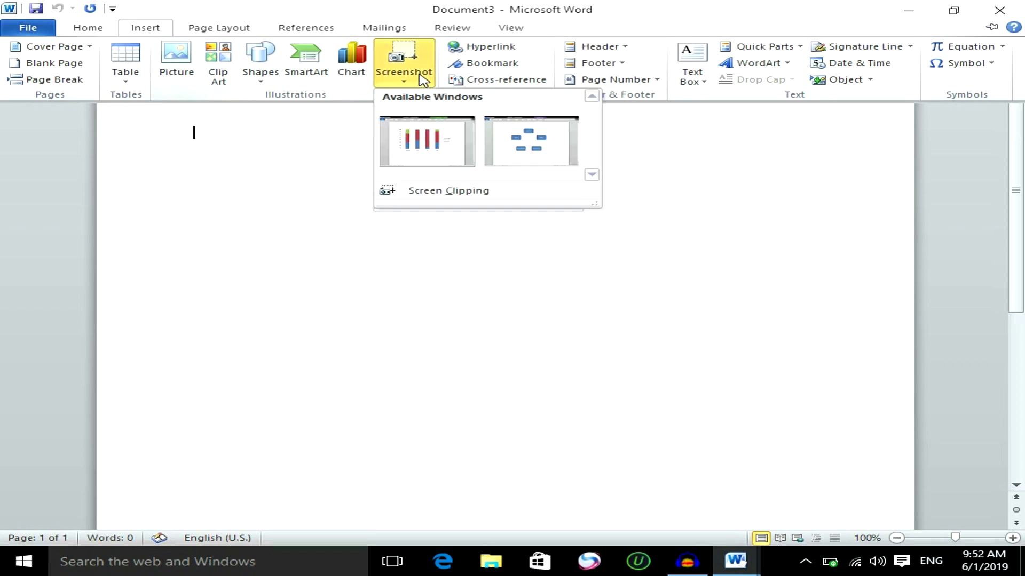
pyautogui.click(422, 80)
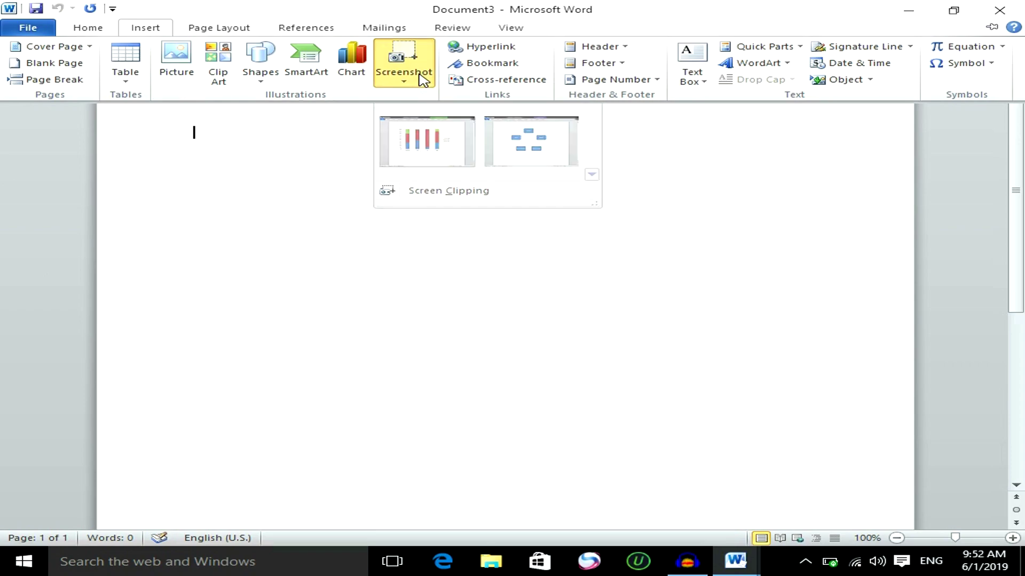
pyautogui.click(422, 80)
pyautogui.click(422, 80)
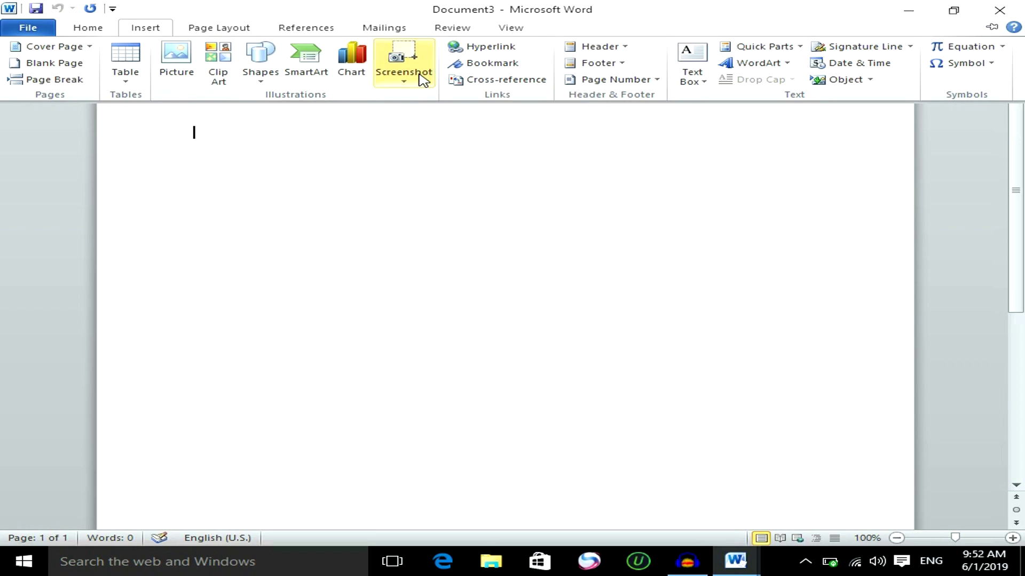